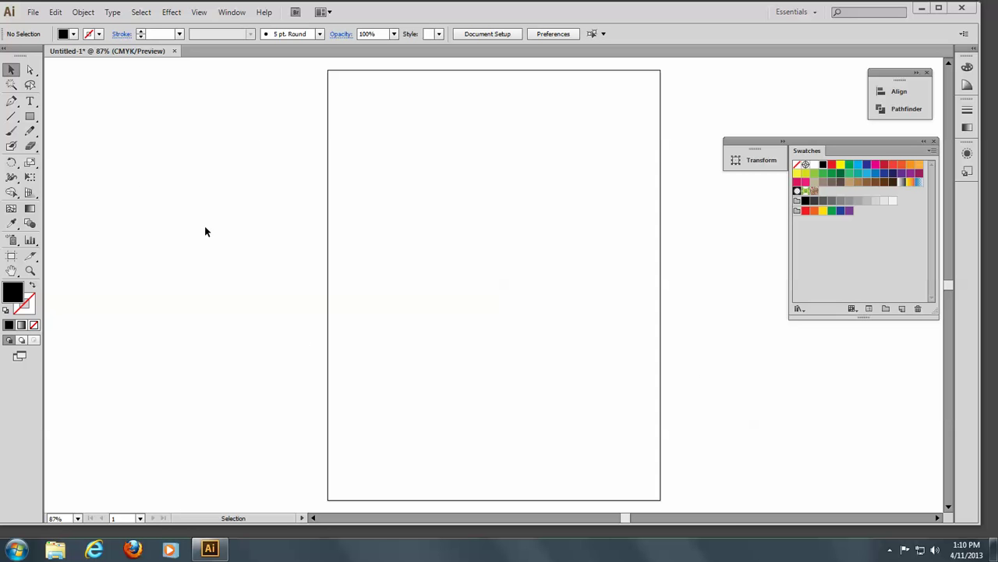
- Place the LakeviewFarmslogo image from the Week 12 folder on the artboard as a linked file
{"action": "left_click", "coordinate": [34, 13]}
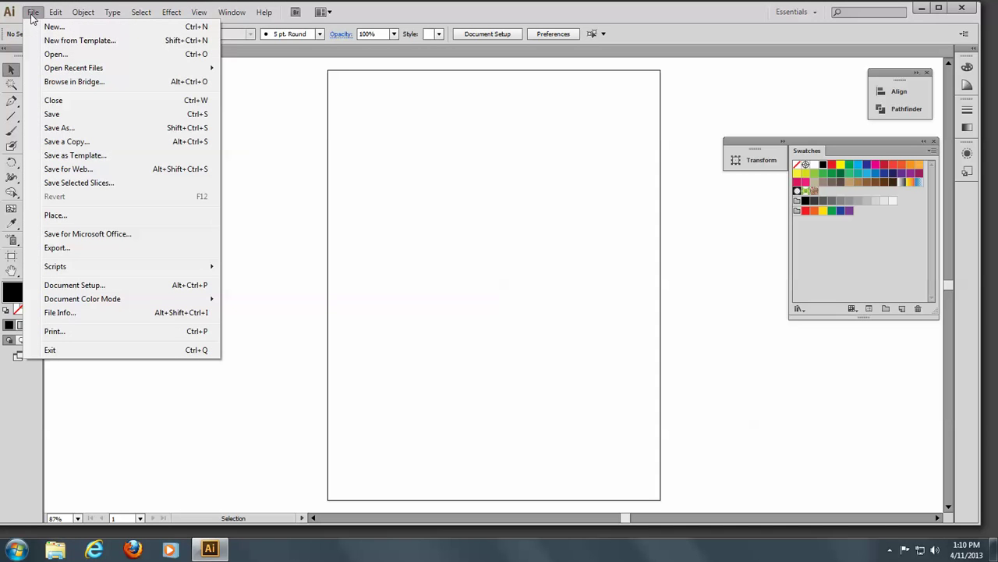
{"action": "left_click", "coordinate": [55, 215]}
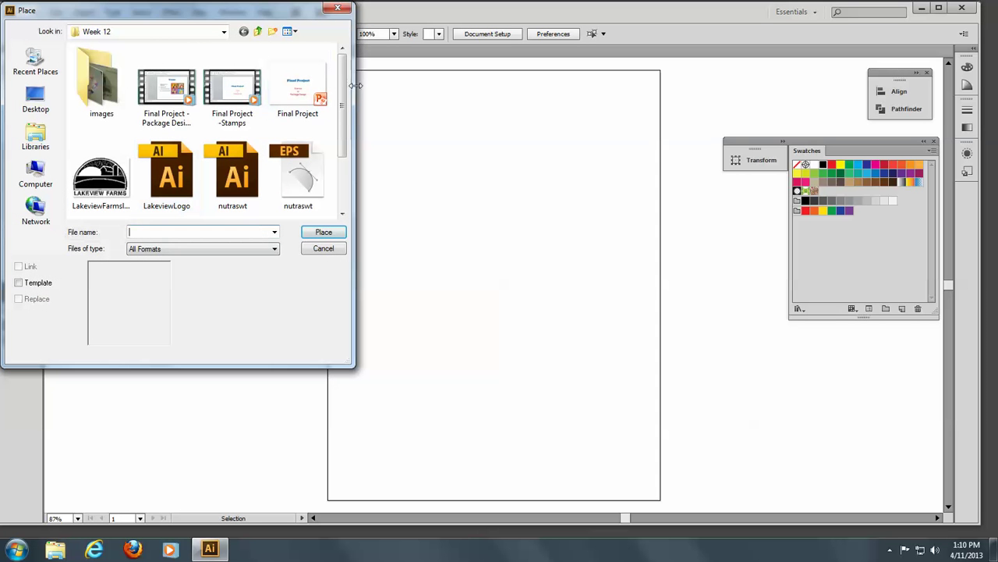
{"action": "left_click_drag", "start_coordinate": [344, 108], "coordinate": [344, 154]}
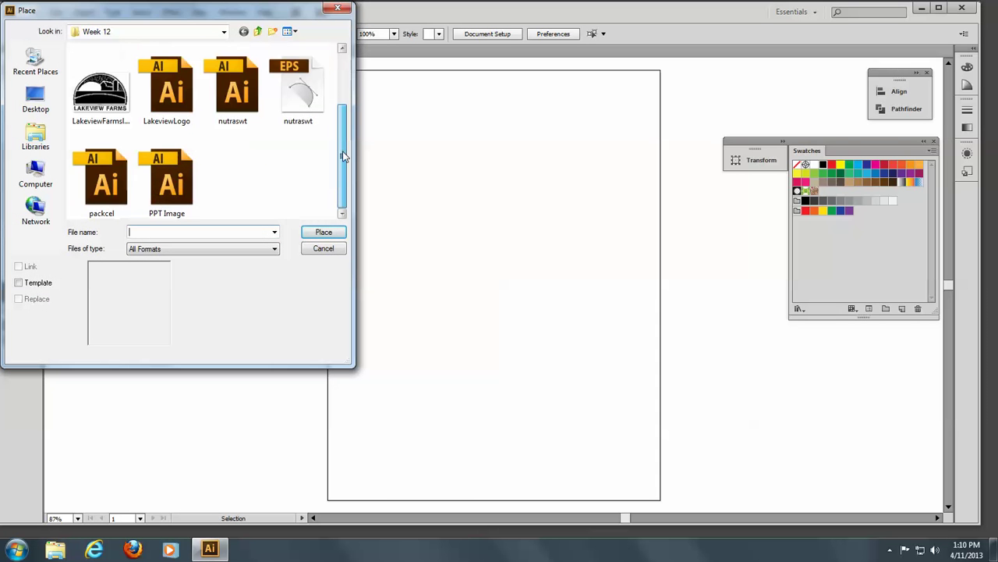
{"action": "left_click", "coordinate": [97, 109]}
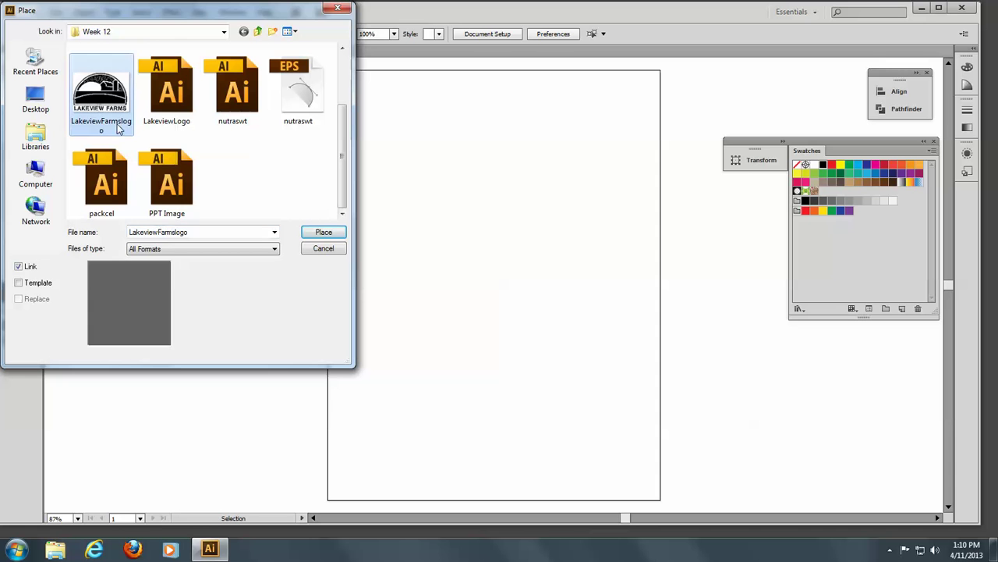
{"action": "left_click", "coordinate": [327, 233]}
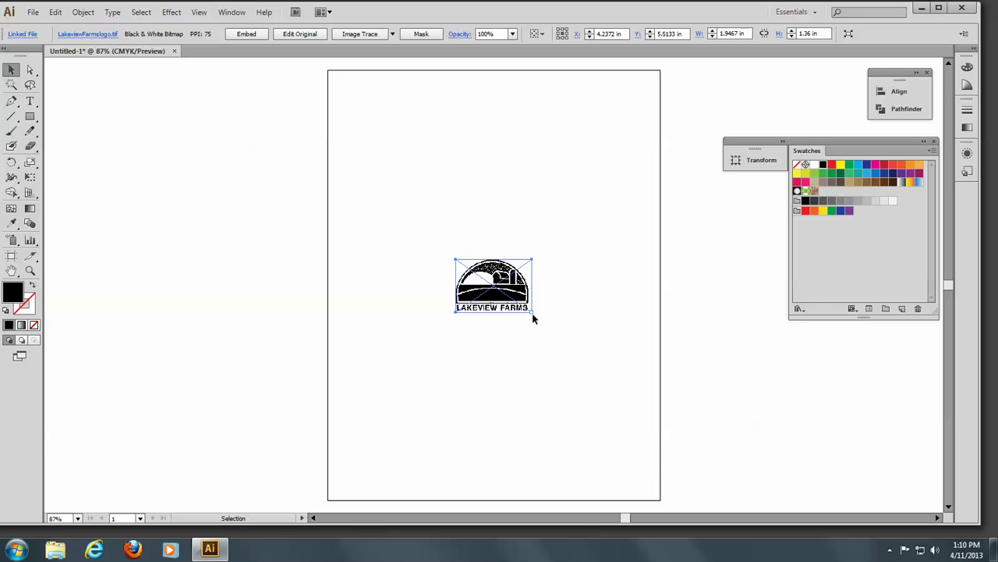
{"action": "left_click", "coordinate": [517, 343]}
{"action": "left_click", "coordinate": [498, 303]}
- Rename the layer holding the placed logo as template and lock it
{"action": "left_click", "coordinate": [236, 17]}
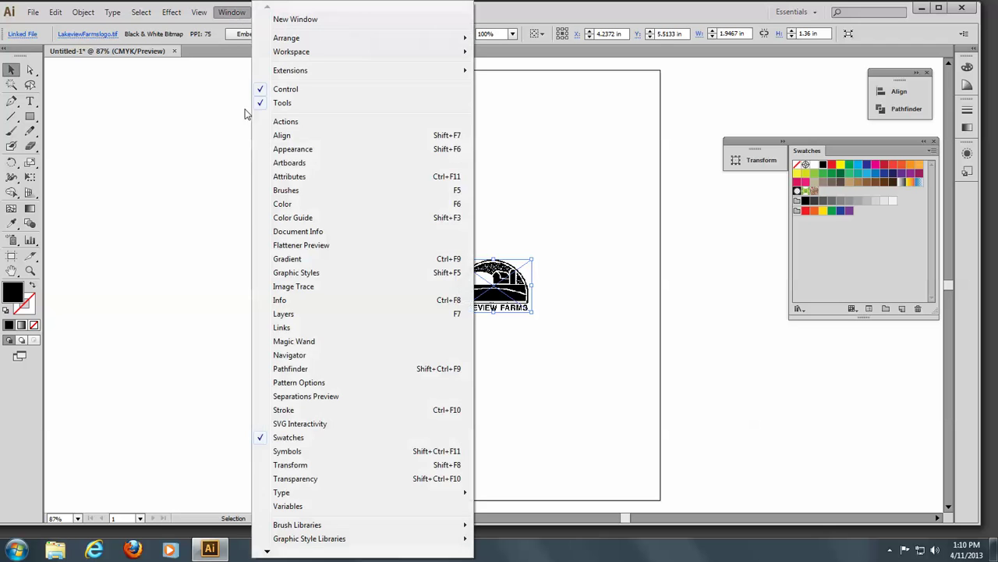
{"action": "left_click", "coordinate": [283, 314]}
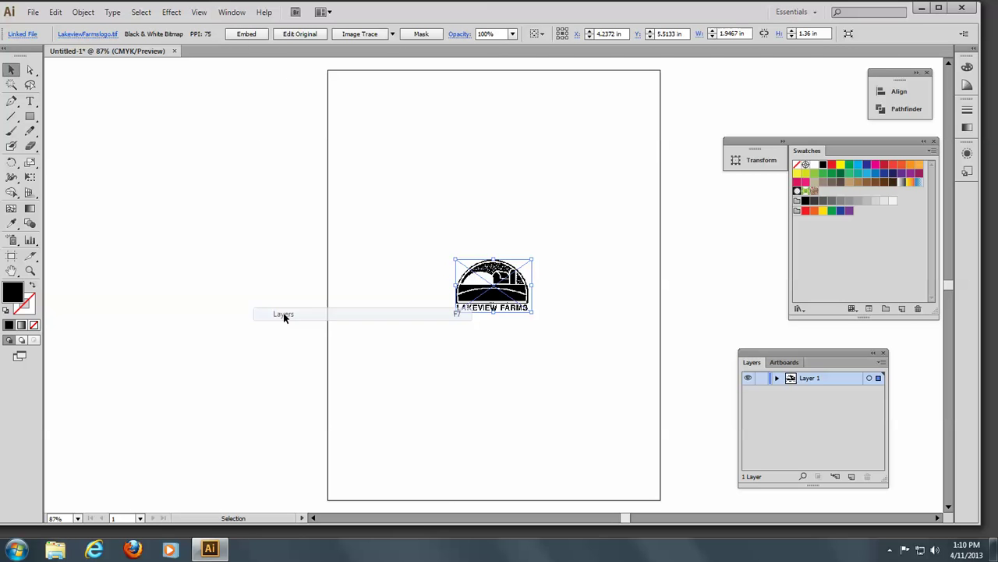
{"action": "double_click", "coordinate": [819, 377]}
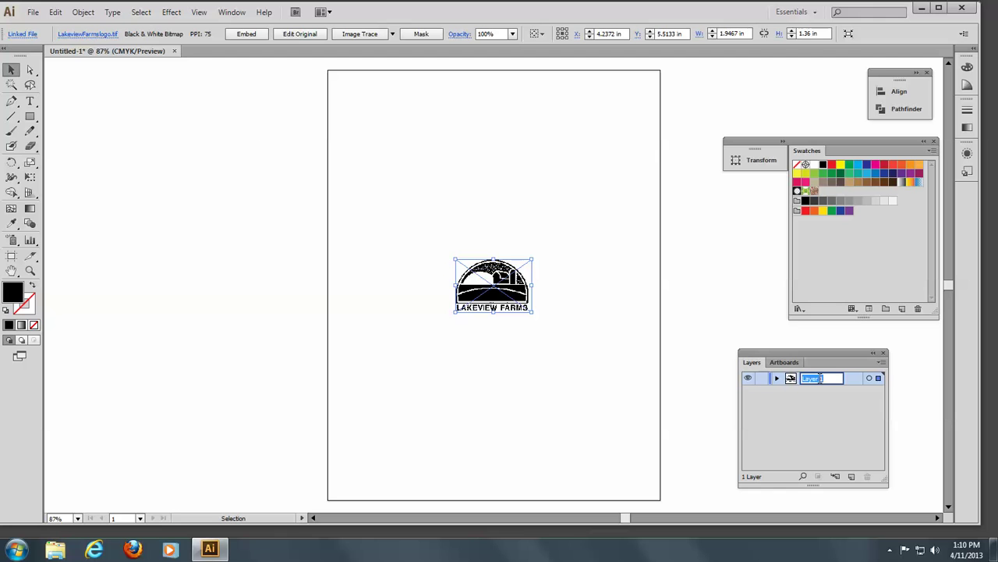
{"action": "type", "text": "template"}
{"action": "key", "text": "Return"}
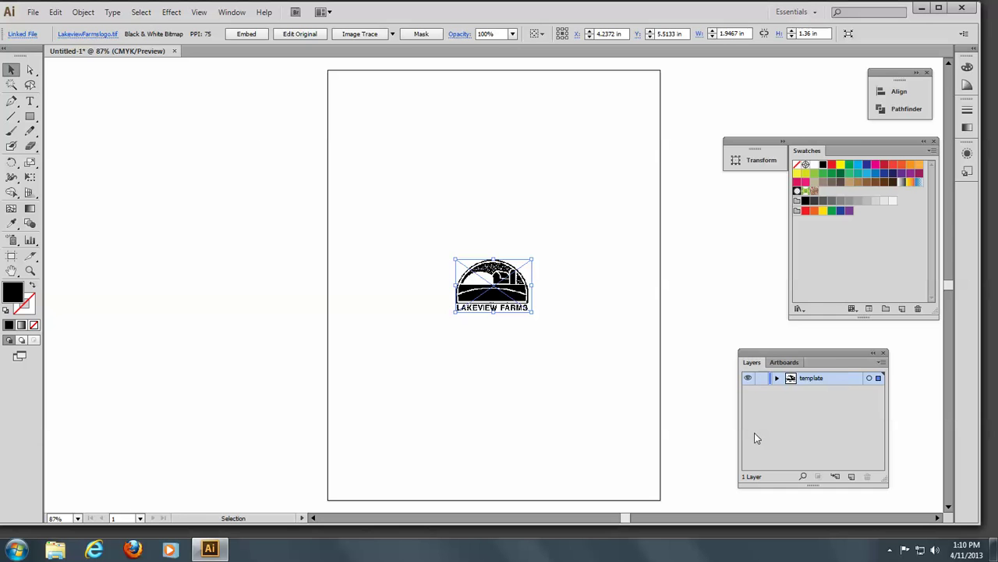
{"action": "left_click", "coordinate": [762, 379]}
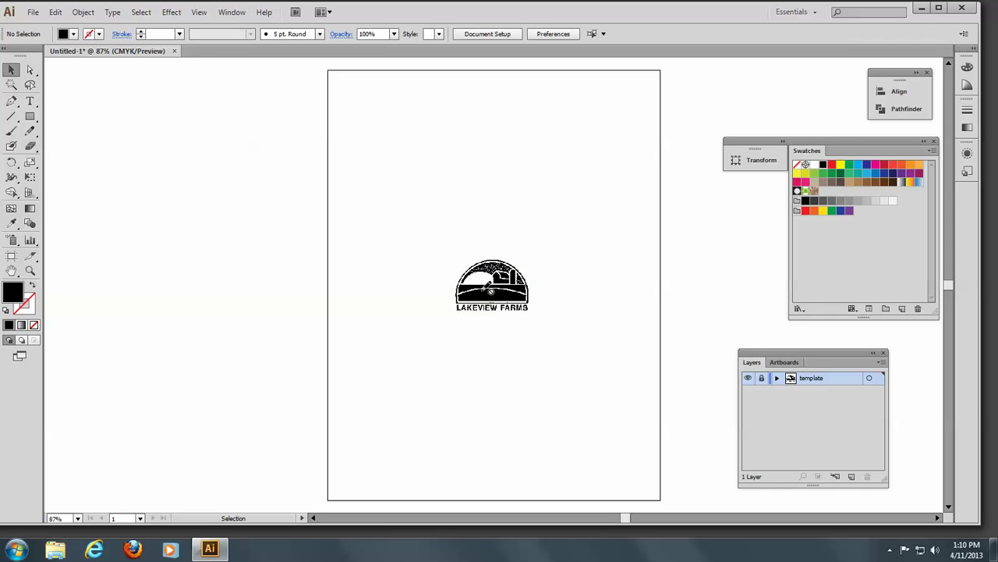
- Create a new layer above the template layer and name it drawing
{"action": "left_click", "coordinate": [855, 475]}
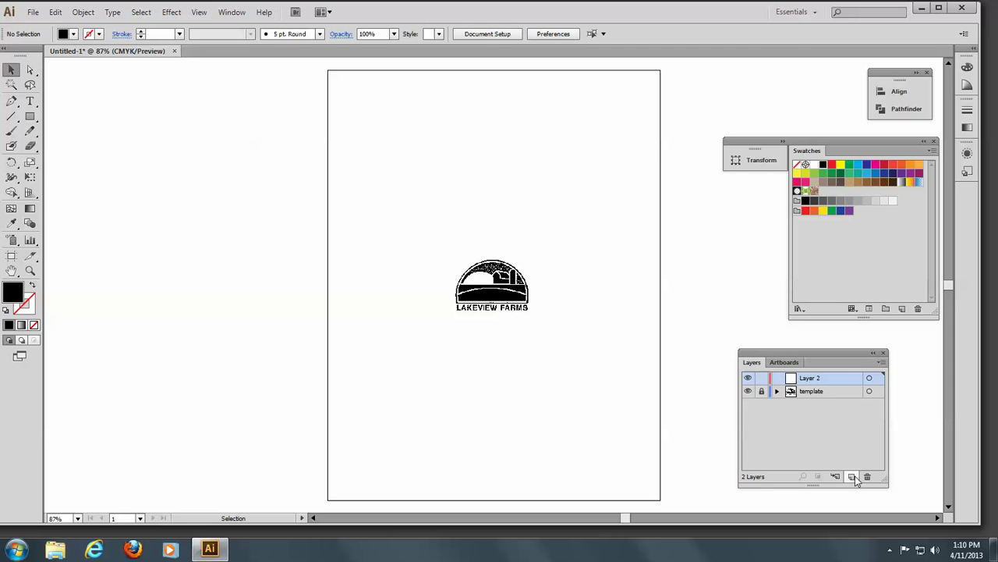
{"action": "double_click", "coordinate": [808, 378]}
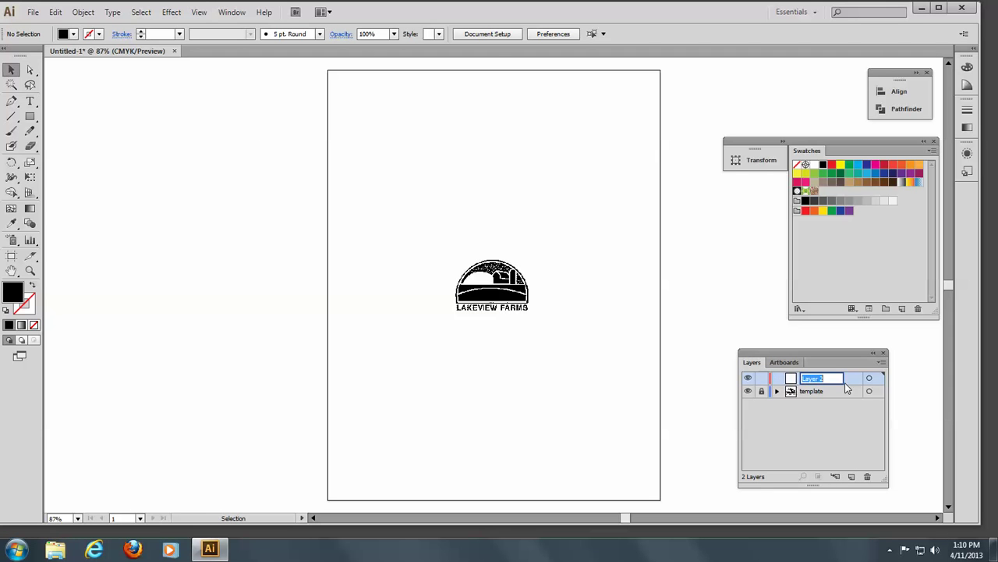
{"action": "type", "text": "drawing"}
{"action": "key", "text": "Return"}
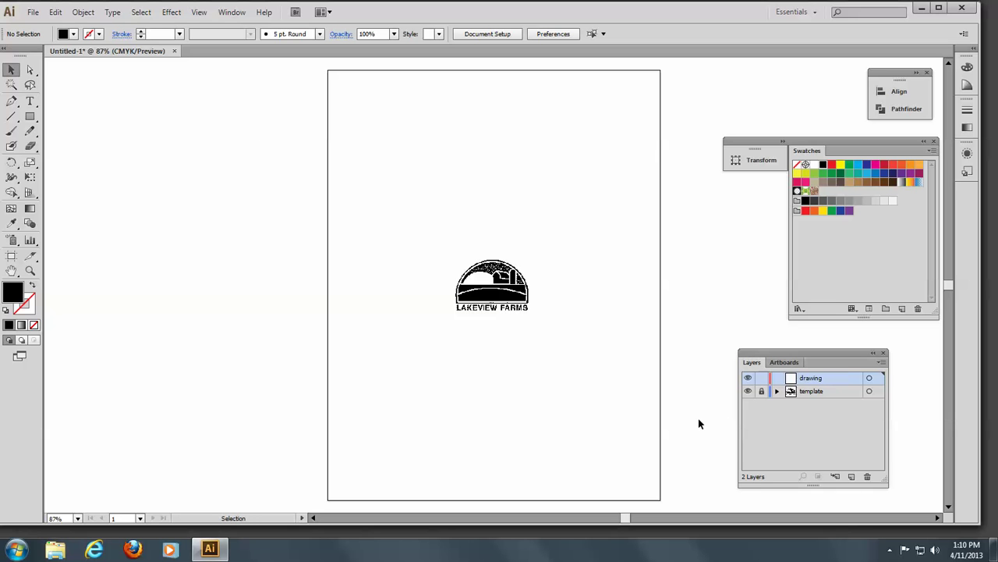
- Open the PANTONE+ Solid Coated color book as a swatch library
{"action": "left_click", "coordinate": [31, 271]}
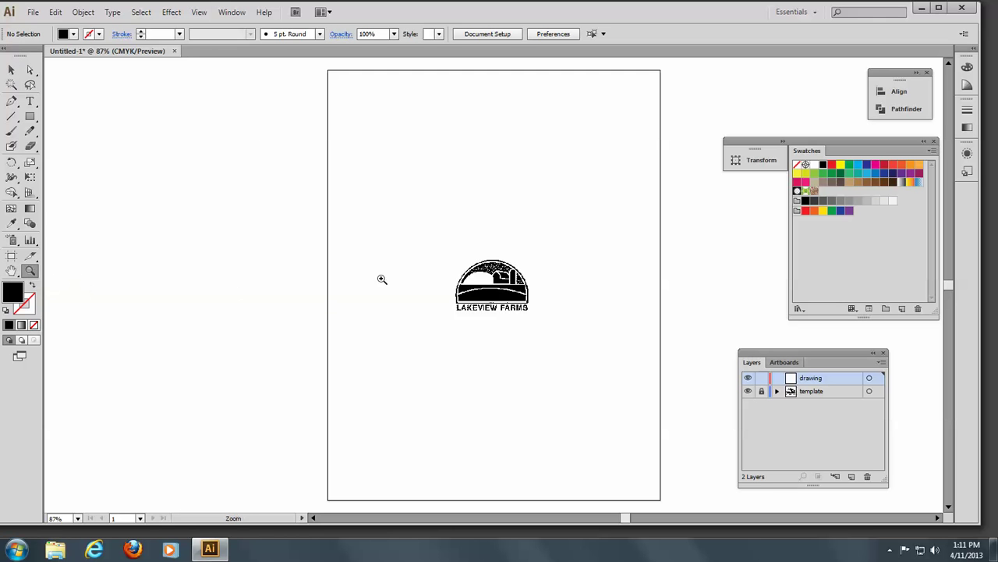
{"action": "left_click_drag", "start_coordinate": [419, 247], "coordinate": [574, 345]}
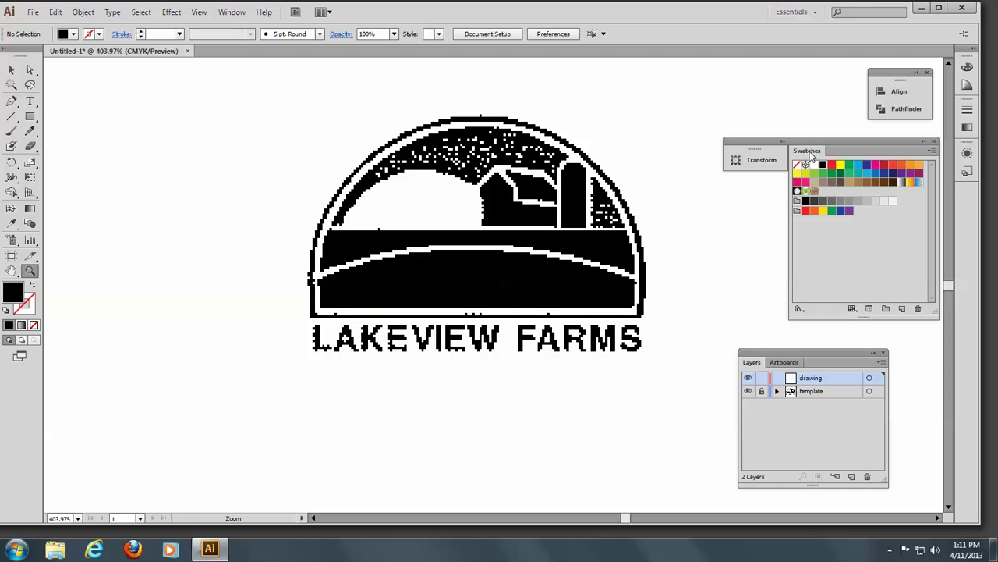
{"action": "left_click", "coordinate": [933, 152]}
{"action": "mouse_move", "coordinate": [858, 426]}
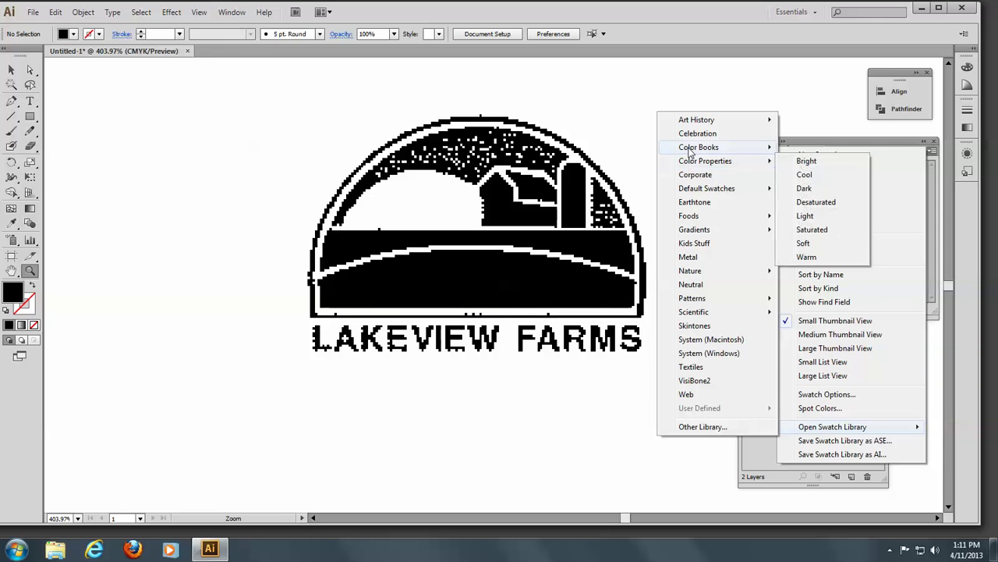
{"action": "mouse_move", "coordinate": [689, 153]}
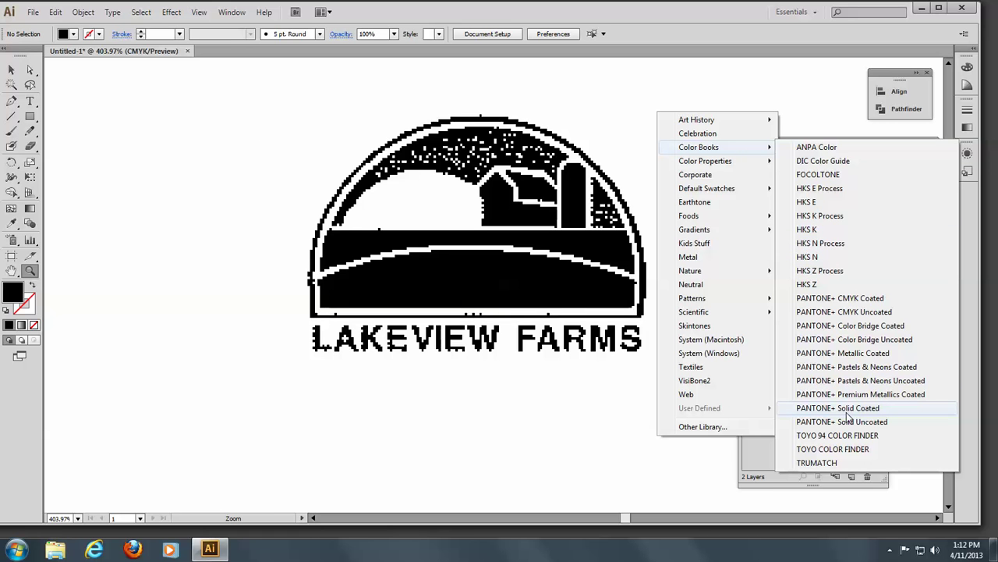
{"action": "key", "text": "Escape"}
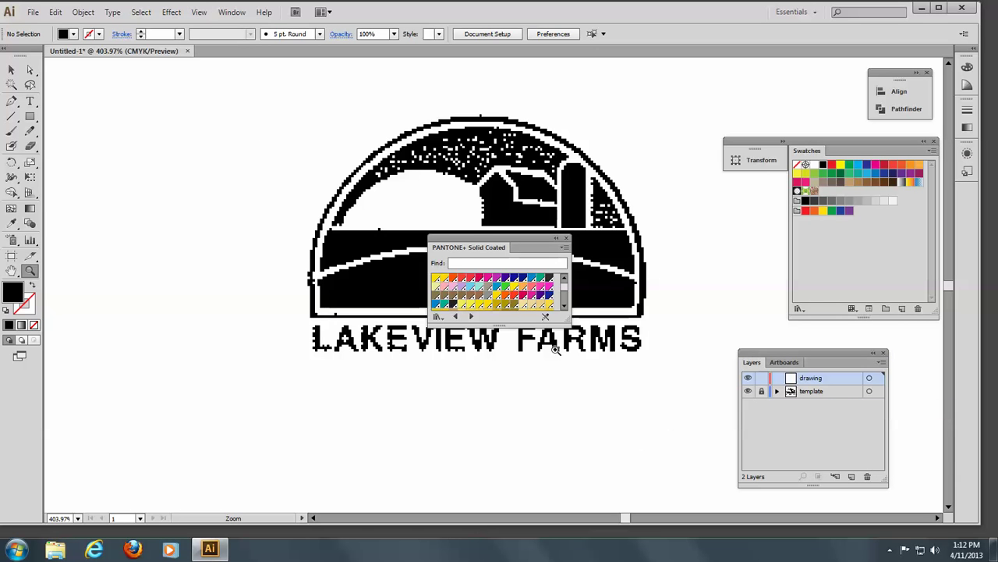
- Search the PANTONE+ Solid Coated library for color 485 C
{"action": "left_click", "coordinate": [459, 262]}
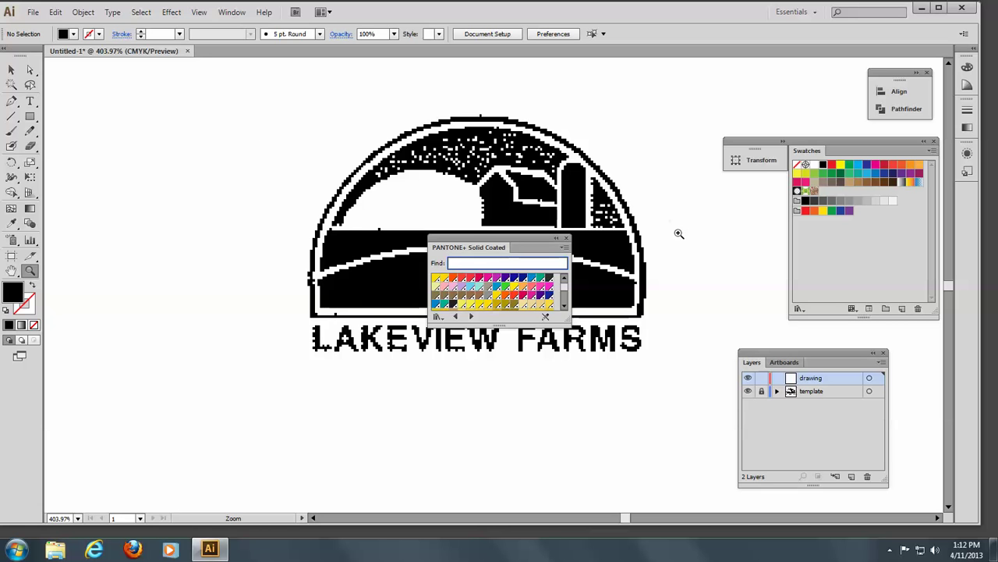
{"action": "type", "text": "1485 C"}
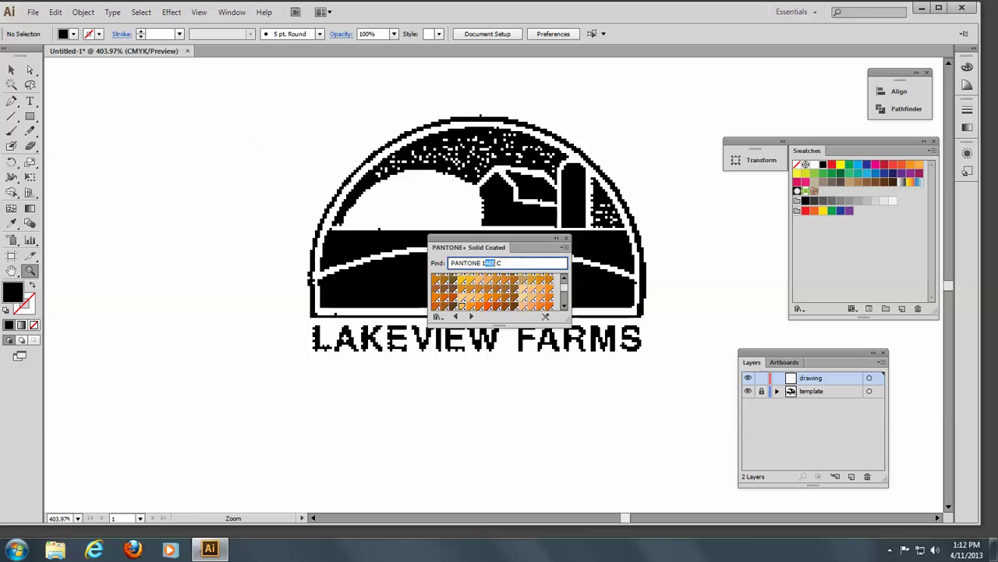
{"action": "left_click", "coordinate": [484, 263]}
{"action": "key", "text": "BackSpace"}
{"action": "key", "text": "Return"}
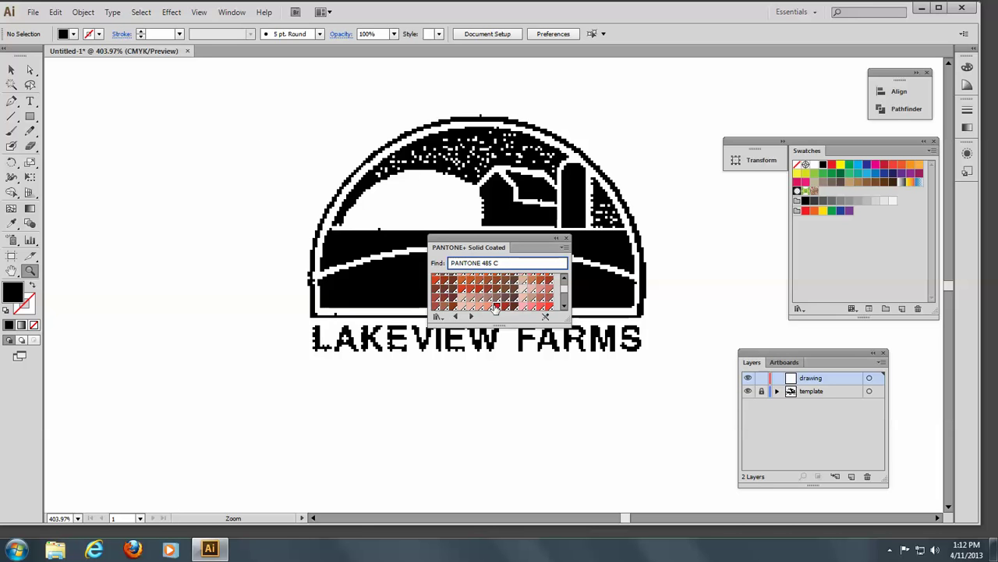
- Create a color group named Lakeview Farm Logo and add the PANTONE 485 C swatch to it
{"action": "left_click", "coordinate": [890, 312]}
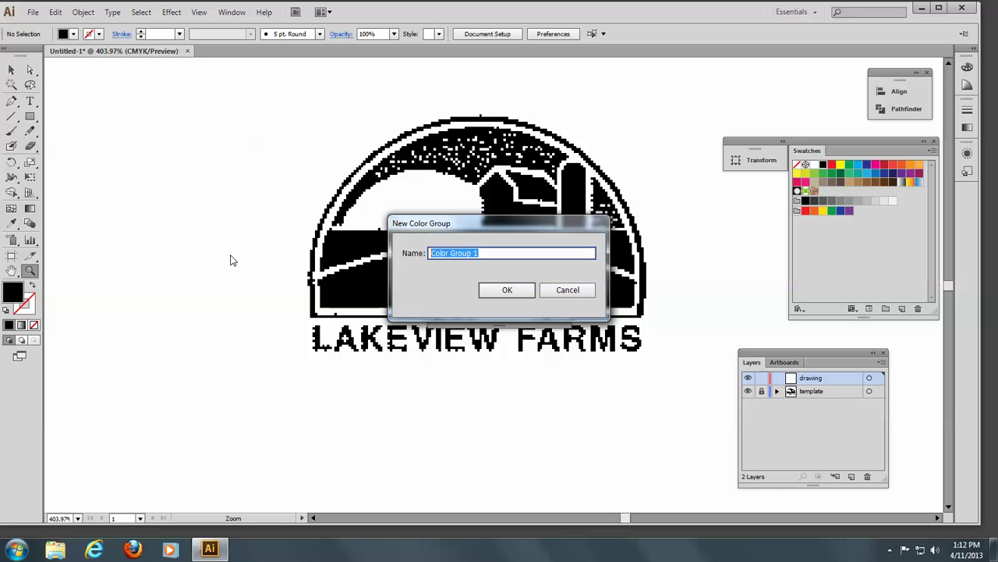
{"action": "type", "text": "Lakeview Farm Logo"}
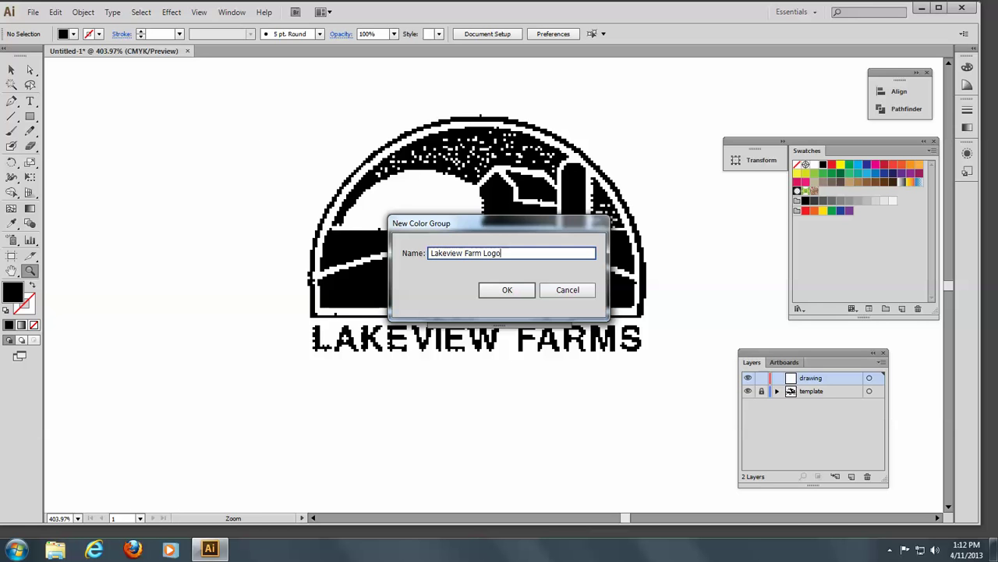
{"action": "left_click", "coordinate": [499, 291]}
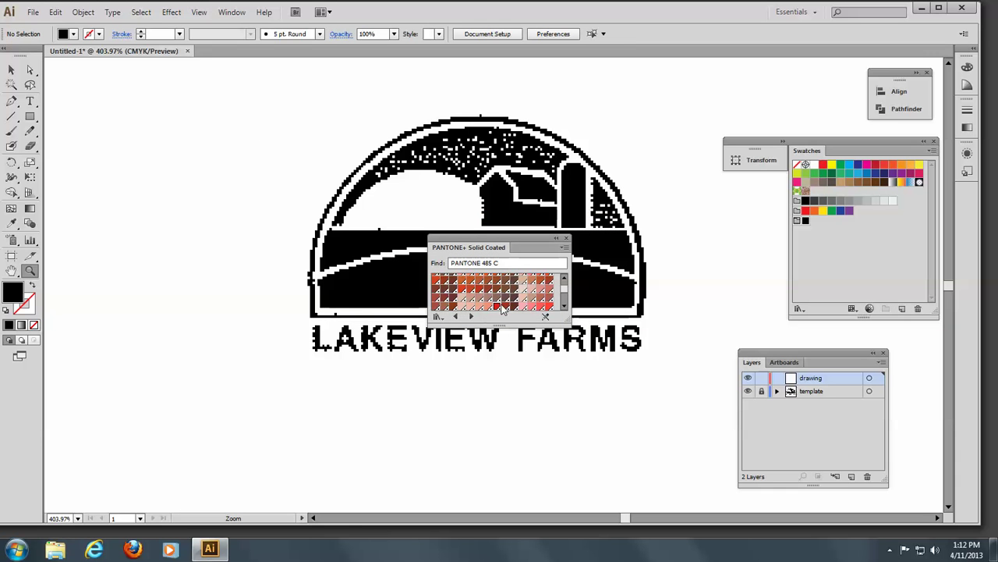
{"action": "left_click_drag", "start_coordinate": [497, 308], "coordinate": [807, 228]}
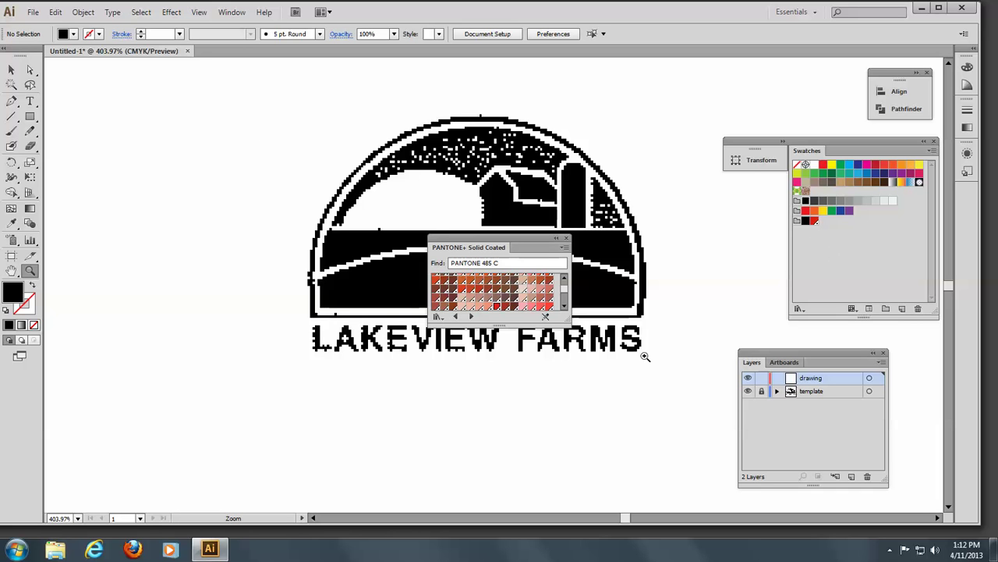
- Search the PANTONE+ Solid Coated library for Yellow
{"action": "left_click_drag", "start_coordinate": [491, 263], "coordinate": [473, 265]}
{"action": "left_click", "coordinate": [486, 264]}
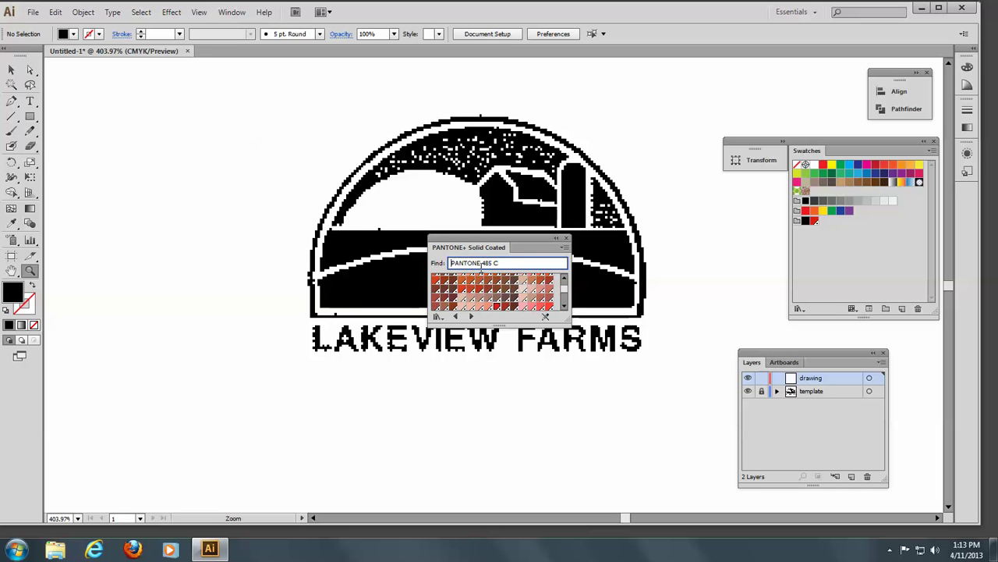
{"action": "key", "text": "shift+Home"}
{"action": "left_click", "coordinate": [494, 263]}
{"action": "key", "text": "BackSpace"}
{"action": "key", "text": "BackSpace"}
{"action": "key", "text": "BackSpace"}
{"action": "type", "text": "9"}
{"action": "key", "text": "shift+Home"}
{"action": "type", "text": "Yellow"}
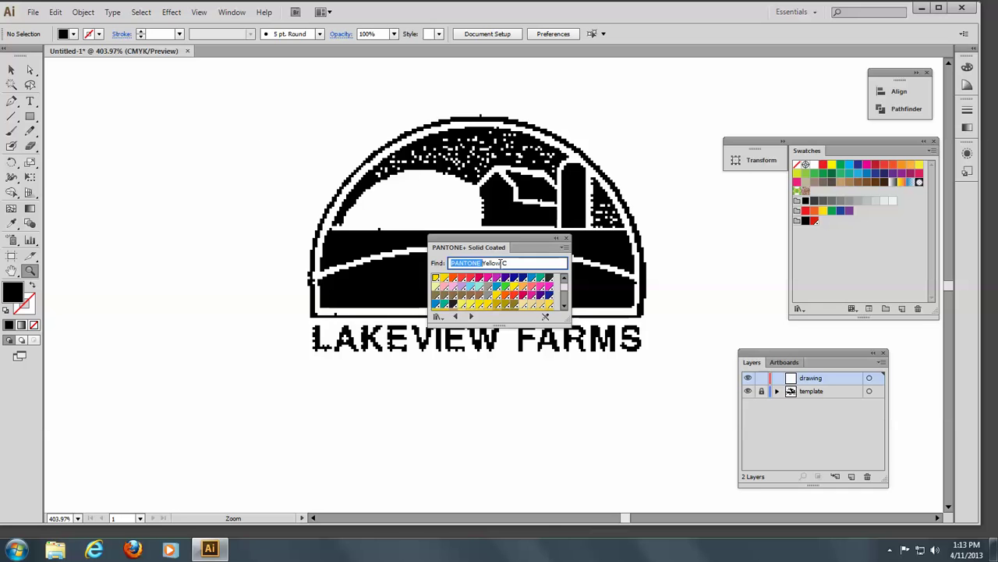
{"action": "left_click", "coordinate": [500, 262]}
{"action": "scroll", "coordinate": [565, 288], "scroll_direction": "down", "scroll_amount": 2}
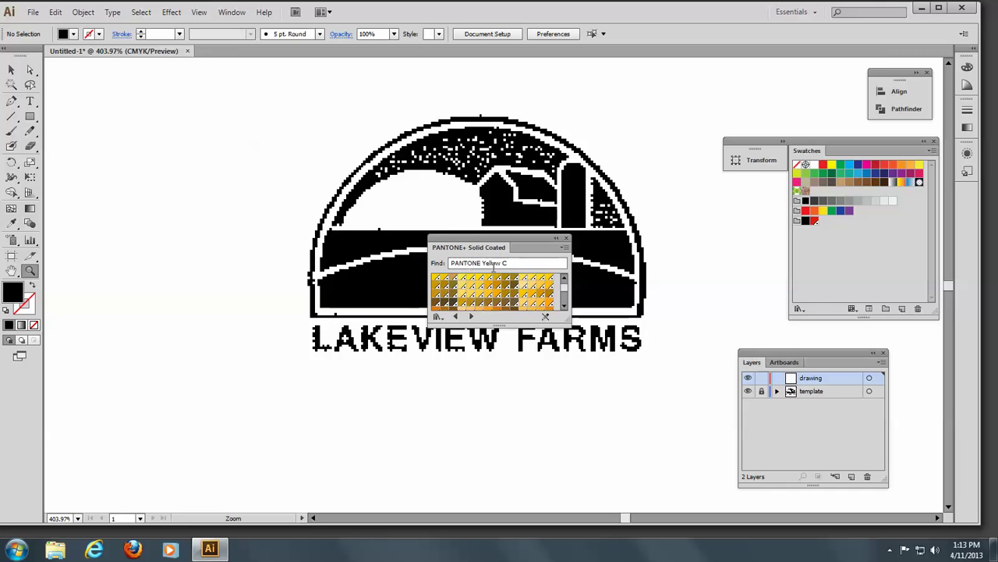
- Try to change the library search to Process yellow, and clear the entry back to PANTONE Yellow C
{"action": "left_click_drag", "start_coordinate": [484, 263], "coordinate": [450, 263]}
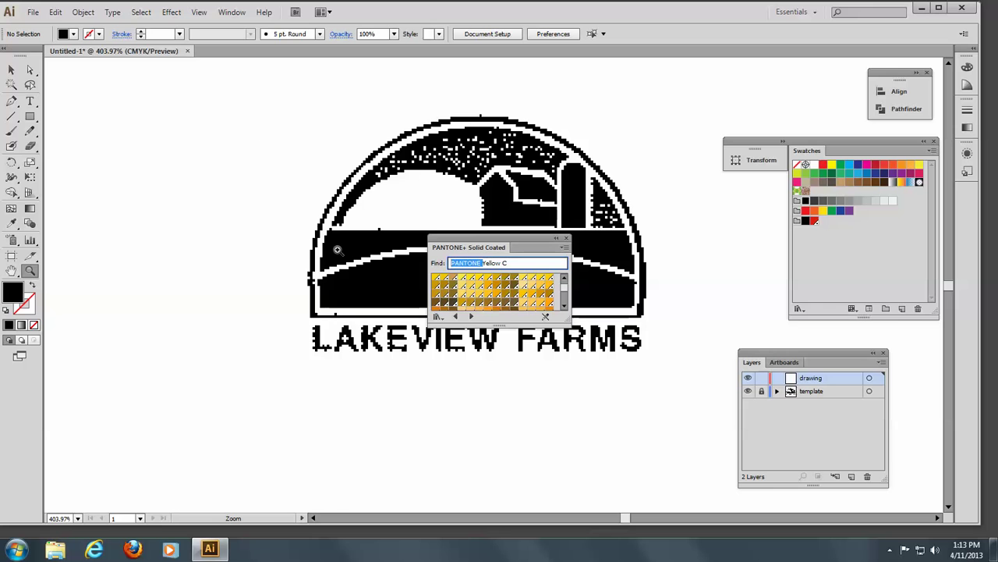
{"action": "type", "text": "Process"}
{"action": "key", "text": "BackSpace"}
{"action": "key", "text": "BackSpace"}
{"action": "key", "text": "BackSpace"}
{"action": "key", "text": "BackSpace"}
{"action": "key", "text": "BackSpace"}
{"action": "key", "text": "BackSpace"}
{"action": "key", "text": "BackSpace"}
{"action": "key", "text": "BackSpace"}
{"action": "key", "text": "BackSpace"}
{"action": "key", "text": "BackSpace"}
{"action": "key", "text": "BackSpace"}
{"action": "key", "text": "BackSpace"}
{"action": "key", "text": "BackSpace"}
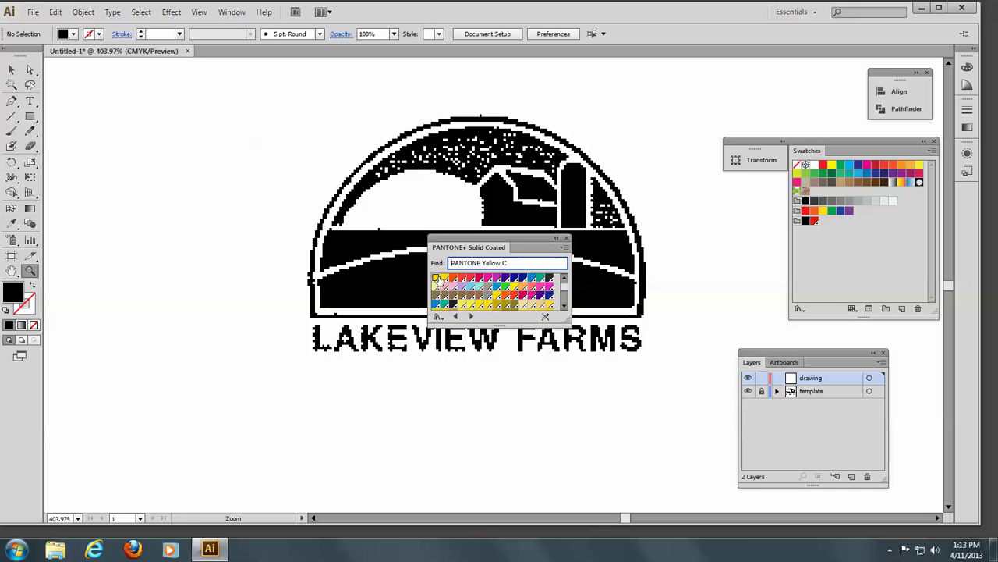
- Add the PANTONE Yellow C swatch to the Lakeview Farm Logo color group
{"action": "left_click_drag", "start_coordinate": [436, 279], "coordinate": [805, 226]}
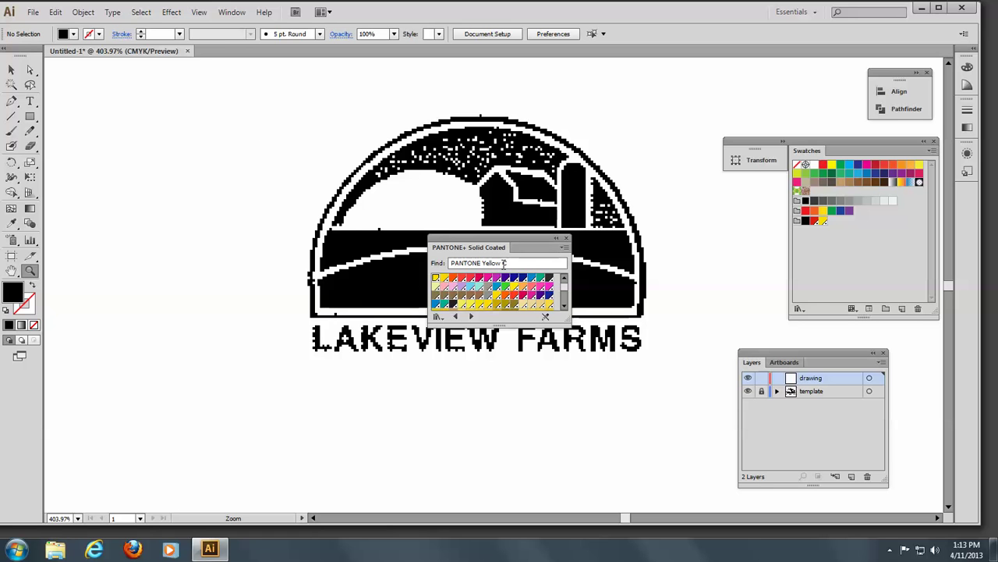
- Find PANTONE 354 C in the Solid Coated library and add it to the Lakeview Farm Logo color group
{"action": "left_click_drag", "start_coordinate": [503, 264], "coordinate": [482, 271]}
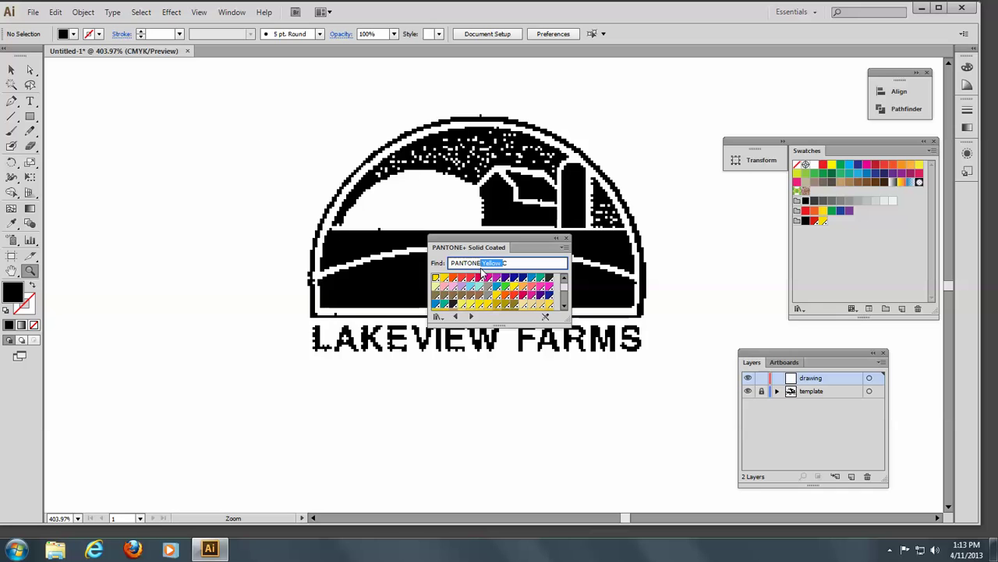
{"action": "left_click", "coordinate": [483, 270]}
{"action": "double_click", "coordinate": [483, 269]}
{"action": "type", "text": "354"}
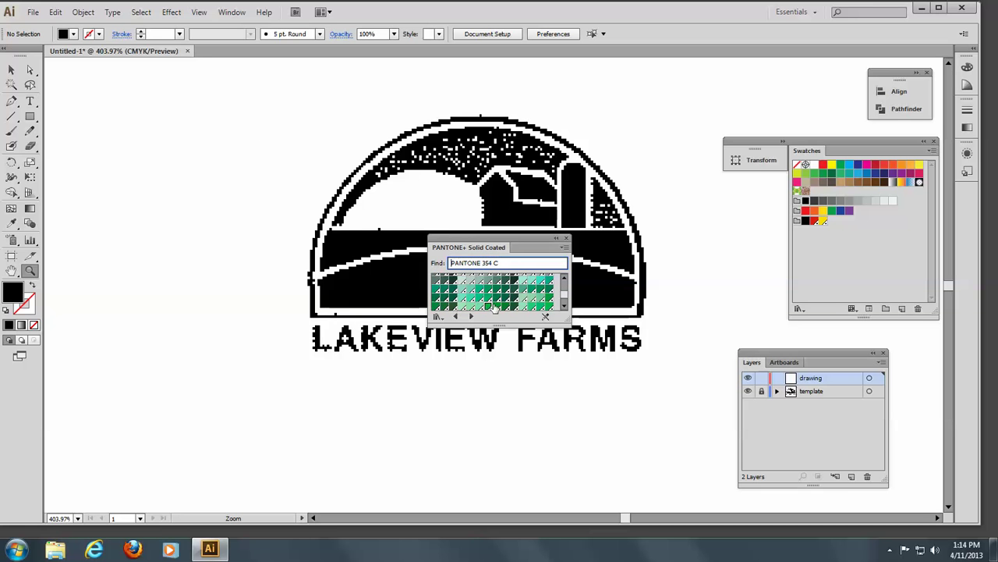
{"action": "left_click_drag", "start_coordinate": [489, 309], "coordinate": [796, 223]}
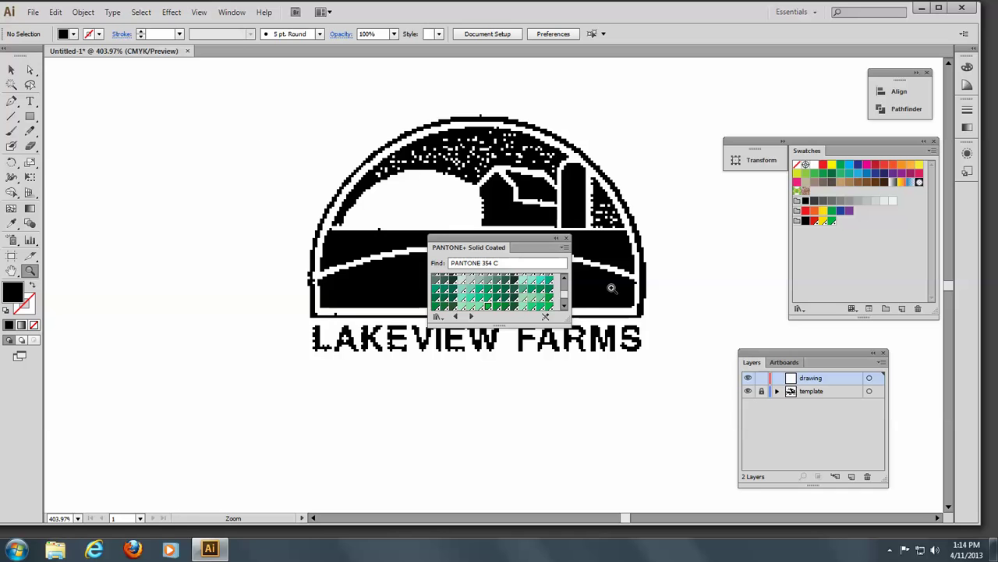
- Find PANTONE Process Blue C in the Solid Coated library and add it to the Lakeview Farm Logo color group
{"action": "left_click", "coordinate": [506, 263]}
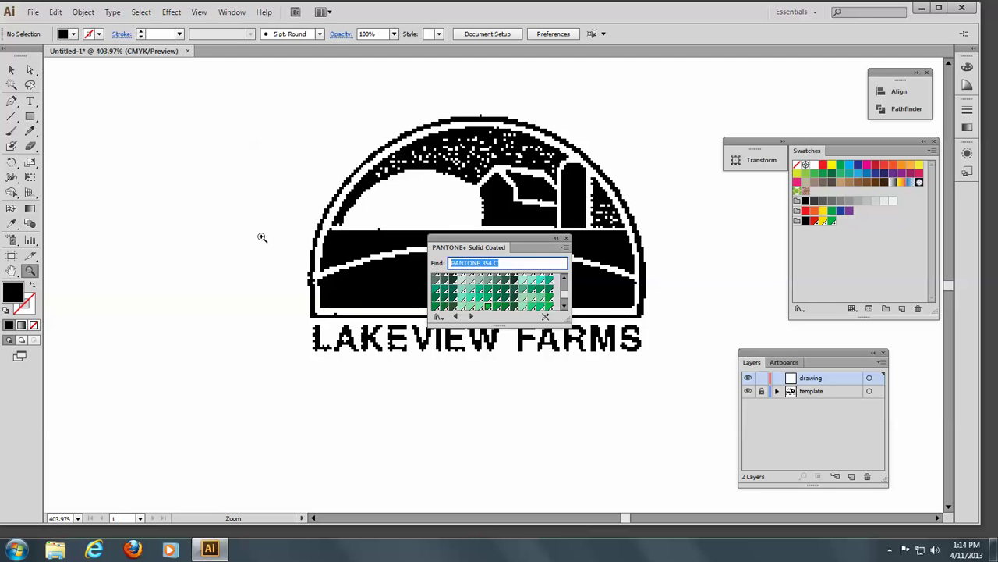
{"action": "type", "text": "Process Blue"}
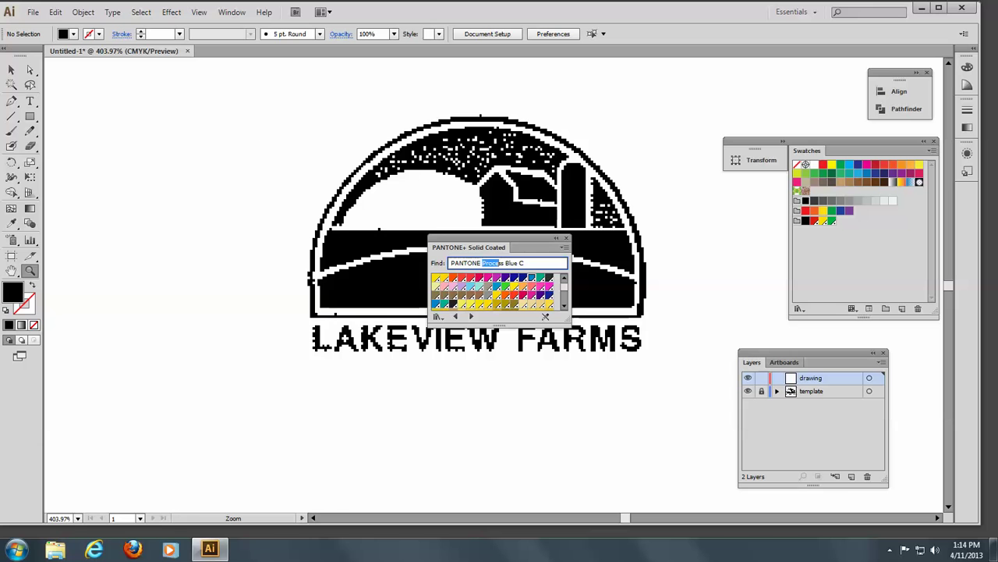
{"action": "key", "text": "Return"}
{"action": "left_click_drag", "start_coordinate": [531, 280], "coordinate": [802, 224]}
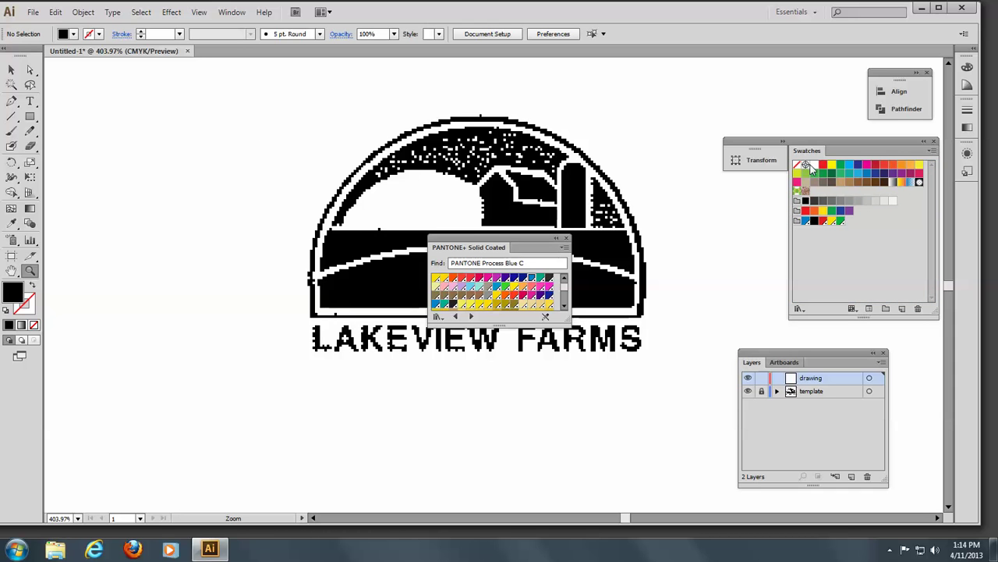
- Add the white swatch to the Lakeview Farm Logo color group and close the PANTONE+ Solid Coated library
{"action": "left_click_drag", "start_coordinate": [817, 166], "coordinate": [798, 226]}
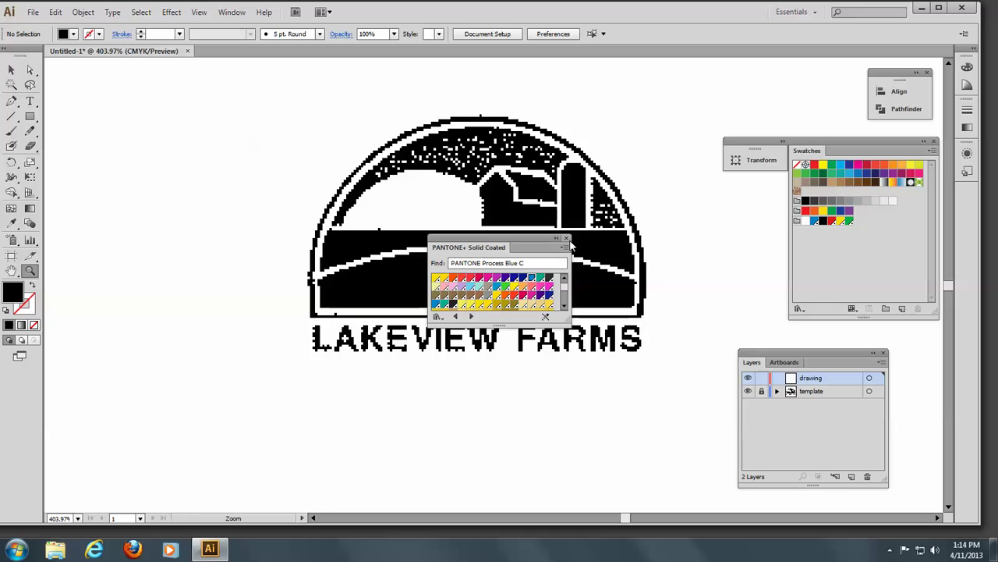
{"action": "left_click", "coordinate": [568, 239]}
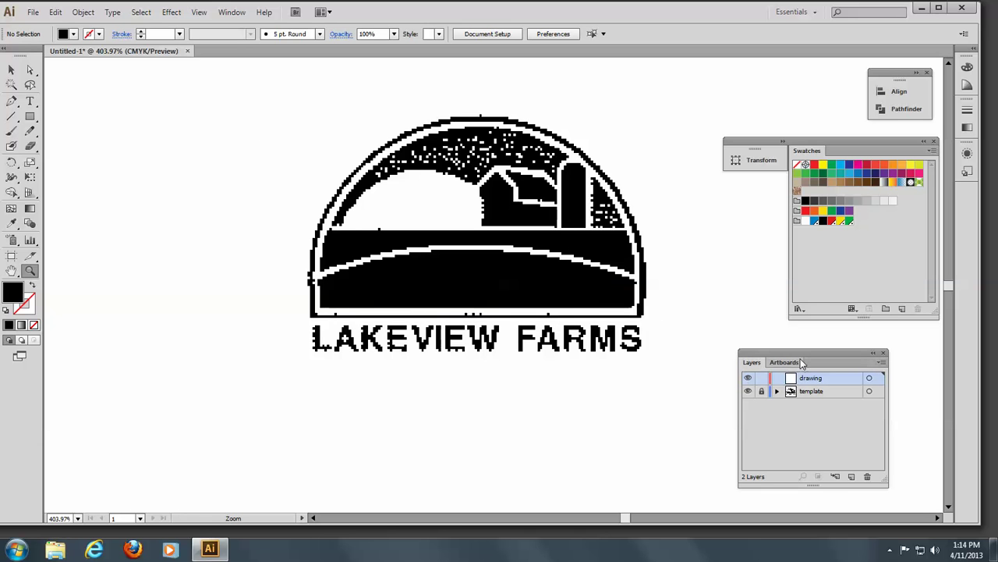
{"action": "left_click_drag", "start_coordinate": [808, 352], "coordinate": [845, 355]}
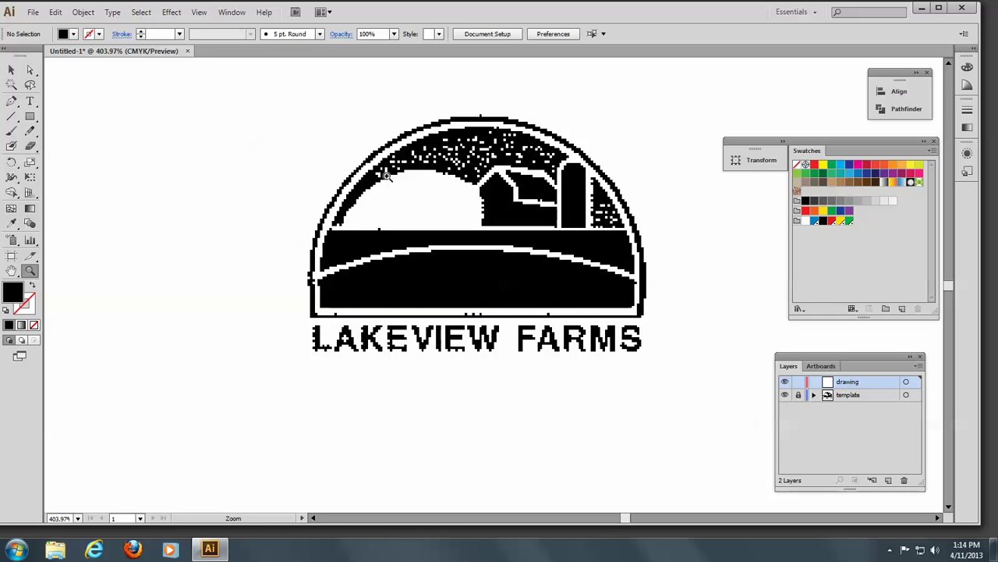
- Draw a circle about 1.86 in across from the logo's center with the Ellipse tool and remove its fill
{"action": "left_click", "coordinate": [30, 116]}
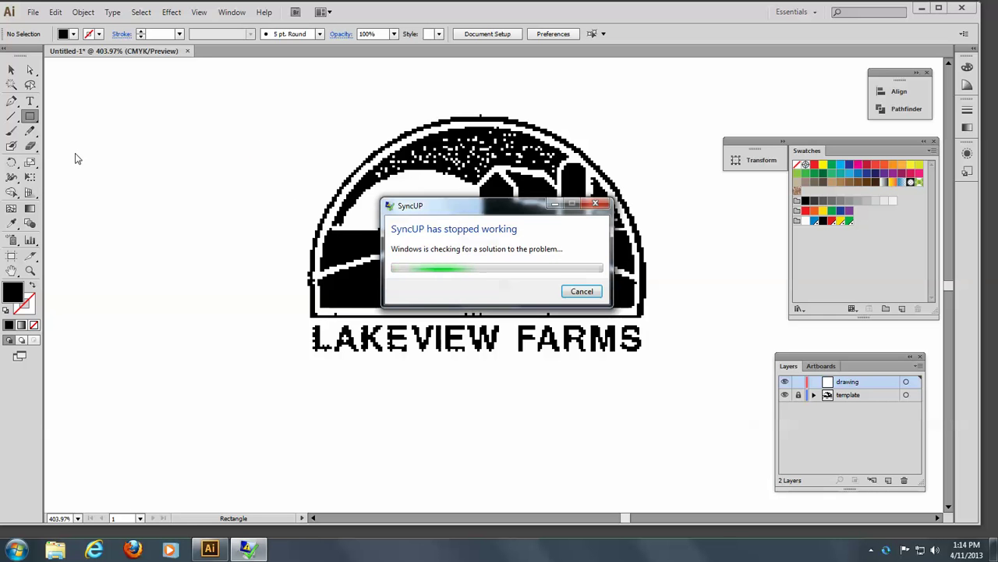
{"action": "left_click", "coordinate": [598, 204]}
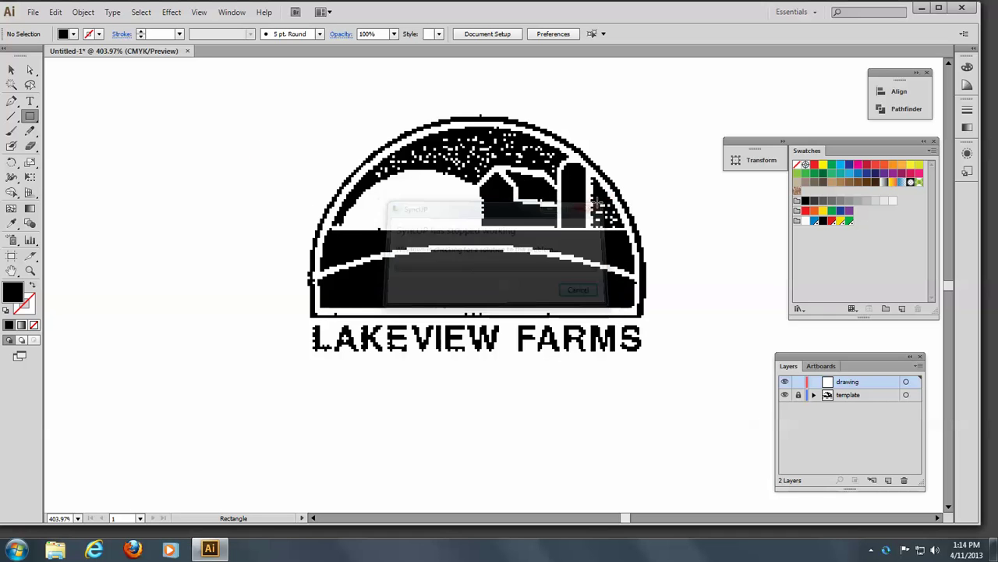
{"action": "left_click", "coordinate": [31, 117]}
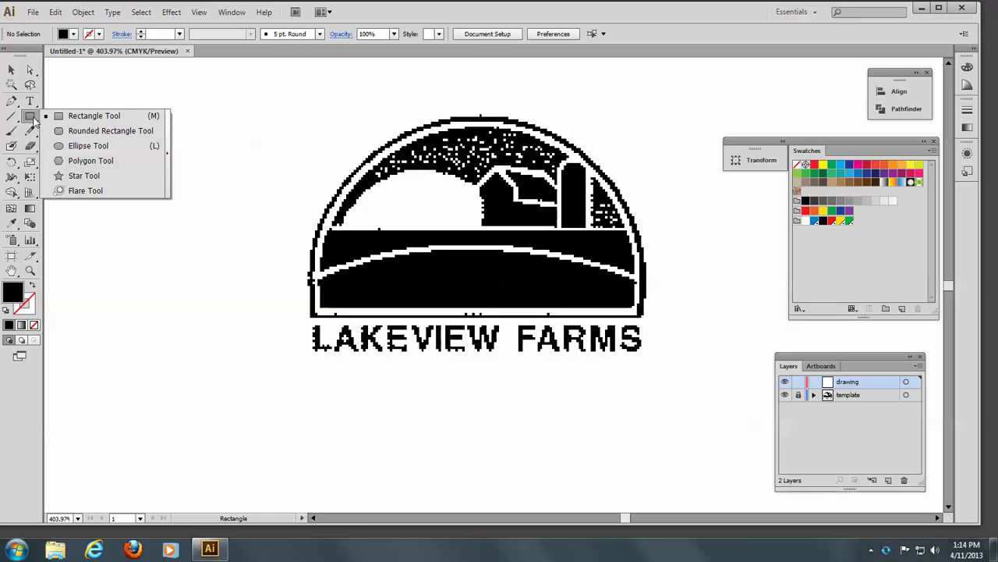
{"action": "left_click", "coordinate": [63, 146]}
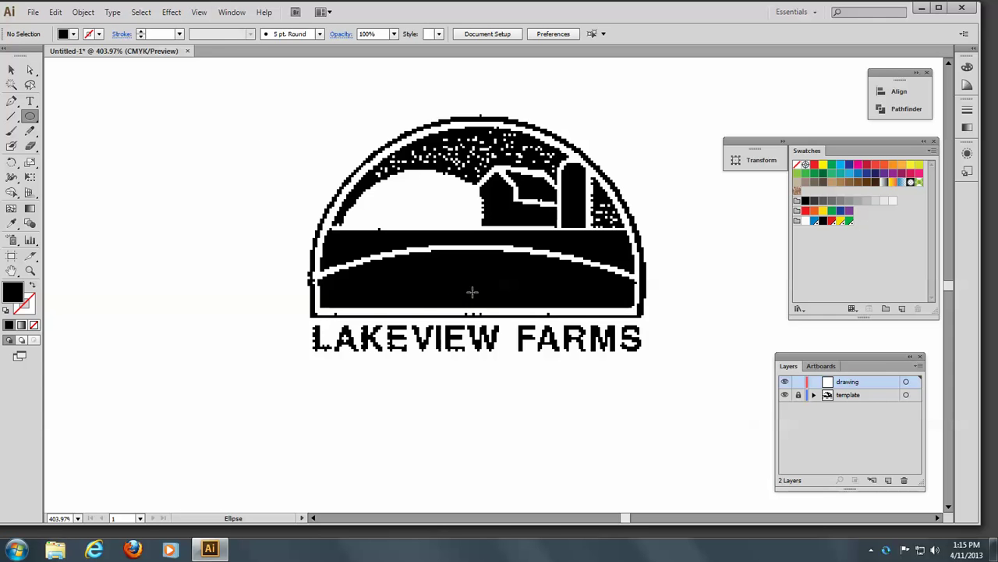
{"action": "left_click_drag", "start_coordinate": [471, 291], "coordinate": [551, 460]}
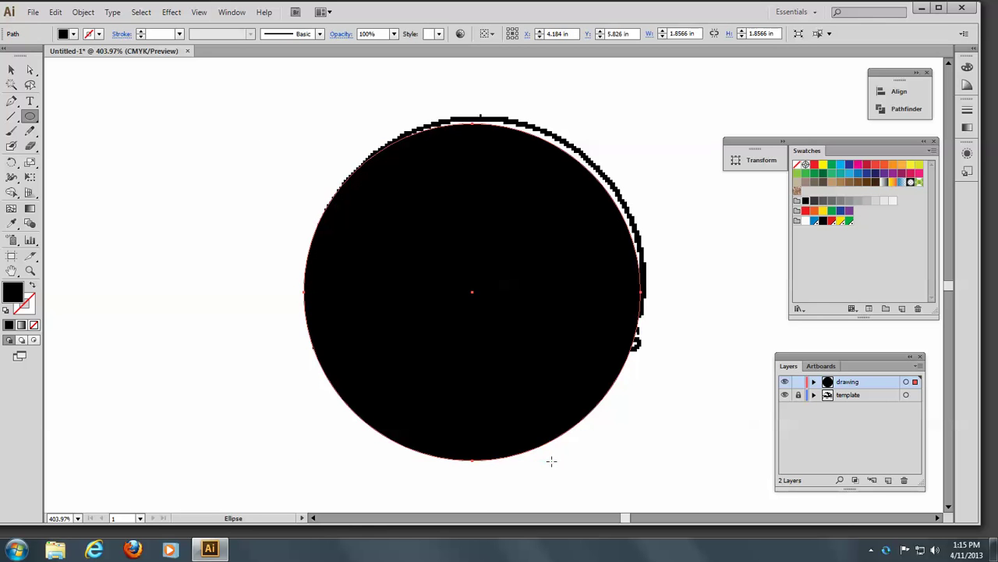
{"action": "left_click", "coordinate": [33, 325]}
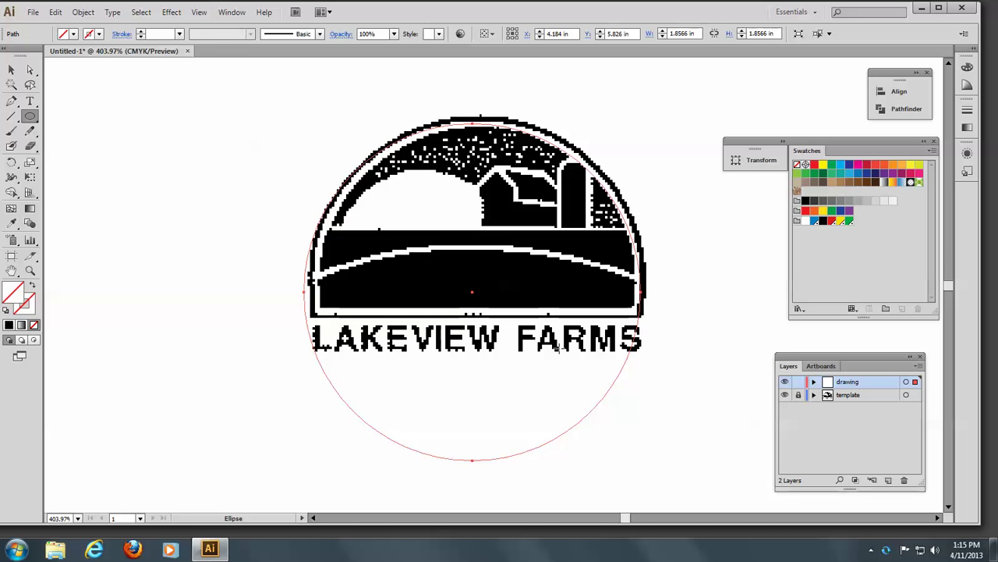
- Nudge the circle to about X 4.21 in, Y 5.81 in to line it up with the logo's outer arch
{"action": "key", "text": "Right"}
{"action": "key", "text": "Right"}
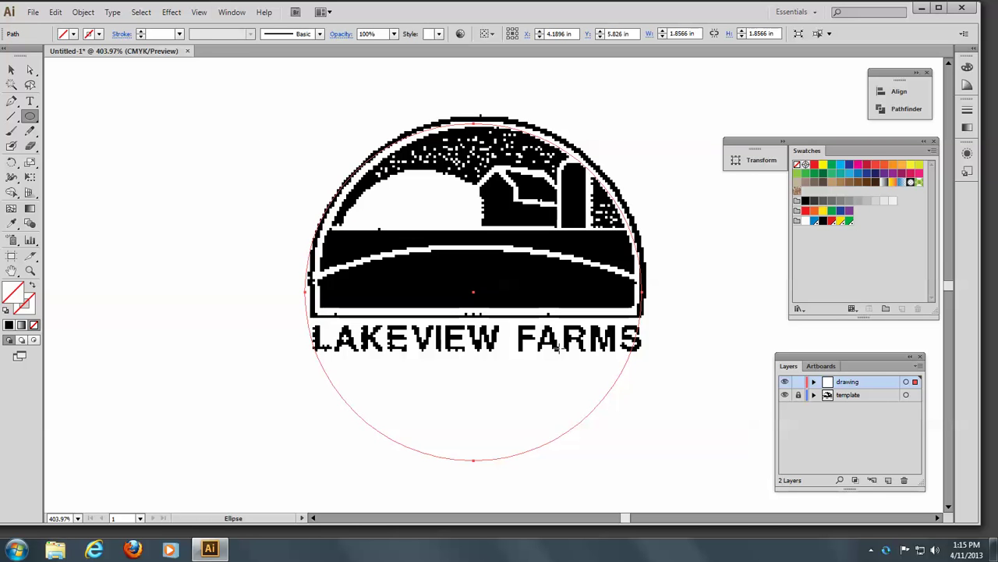
{"action": "key", "text": "Right"}
{"action": "key", "text": "Right"}
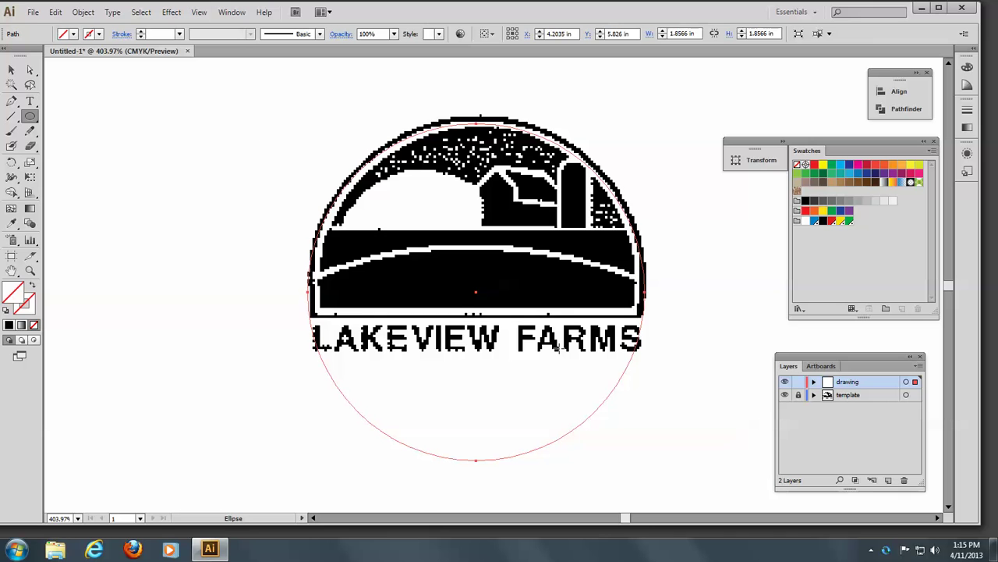
{"action": "key", "text": "Right"}
{"action": "key", "text": "Up"}
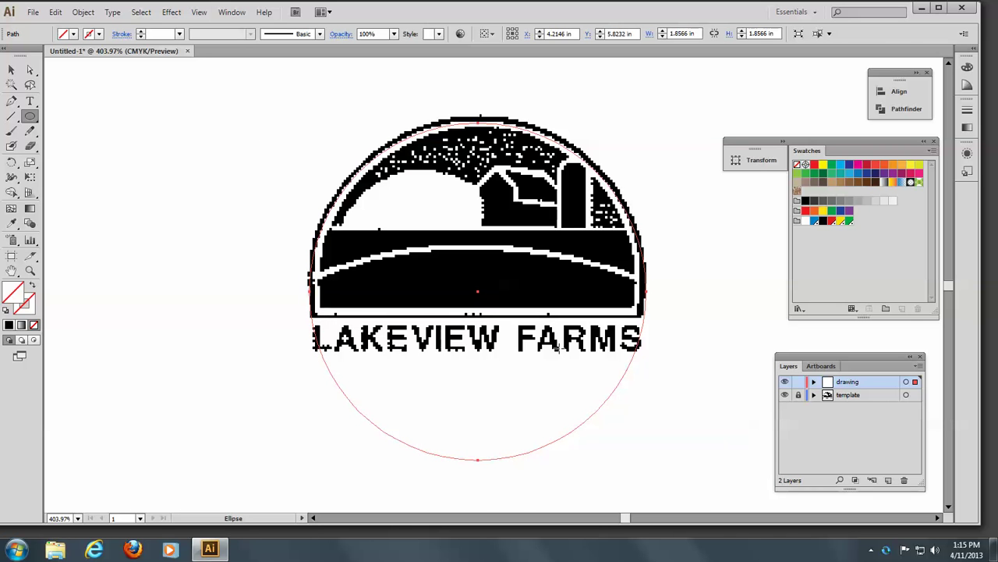
{"action": "key", "text": "Up"}
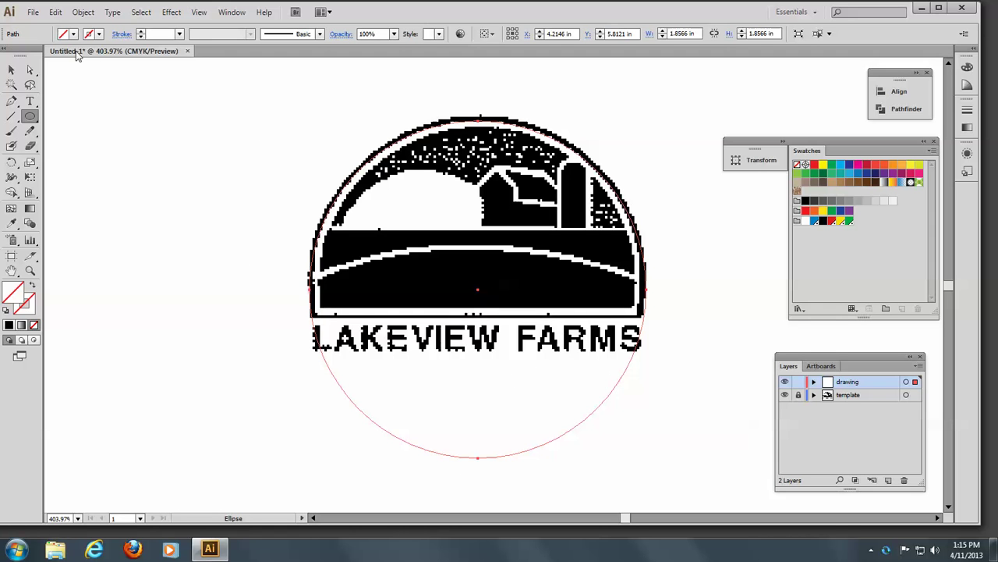
- Scale the circle proportionally to about 1.81 in across so it fits the template's outer arch, and deselect it
{"action": "left_click", "coordinate": [10, 70]}
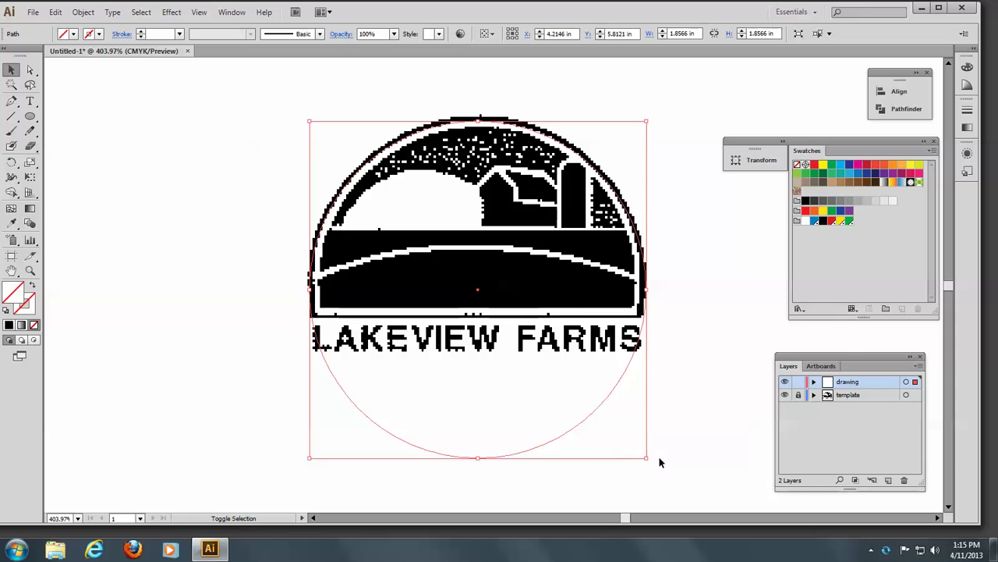
{"action": "key", "text": "ctrl+shift+b"}
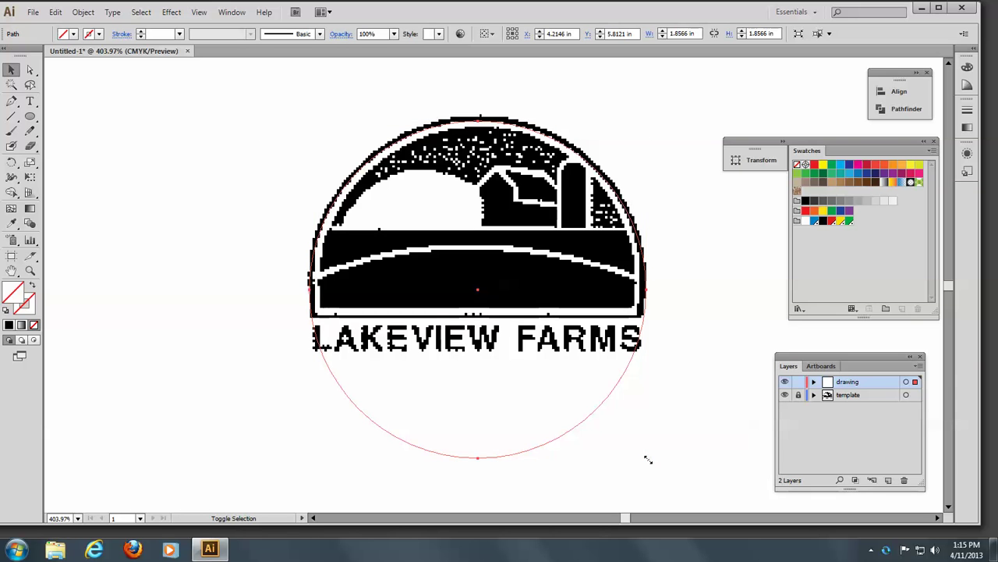
{"action": "key", "text": "ctrl+shift+b"}
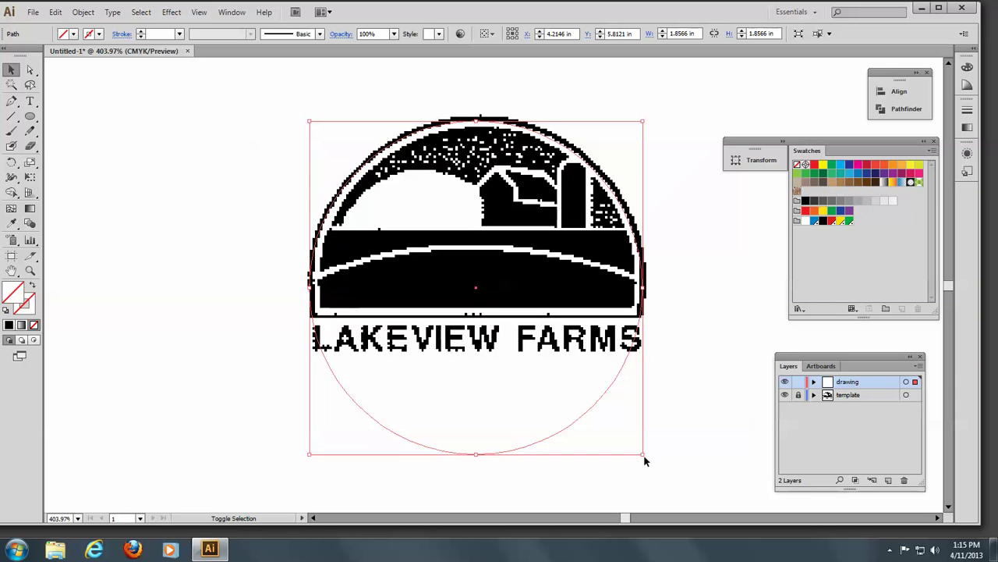
{"action": "left_click_drag", "start_coordinate": [645, 461], "coordinate": [642, 457]}
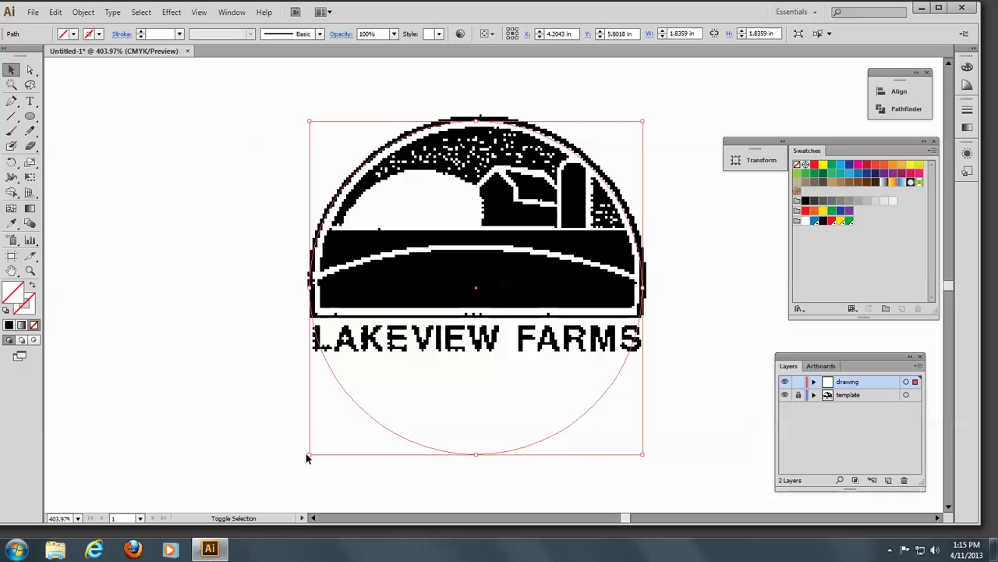
{"action": "left_click_drag", "start_coordinate": [306, 453], "coordinate": [314, 451]}
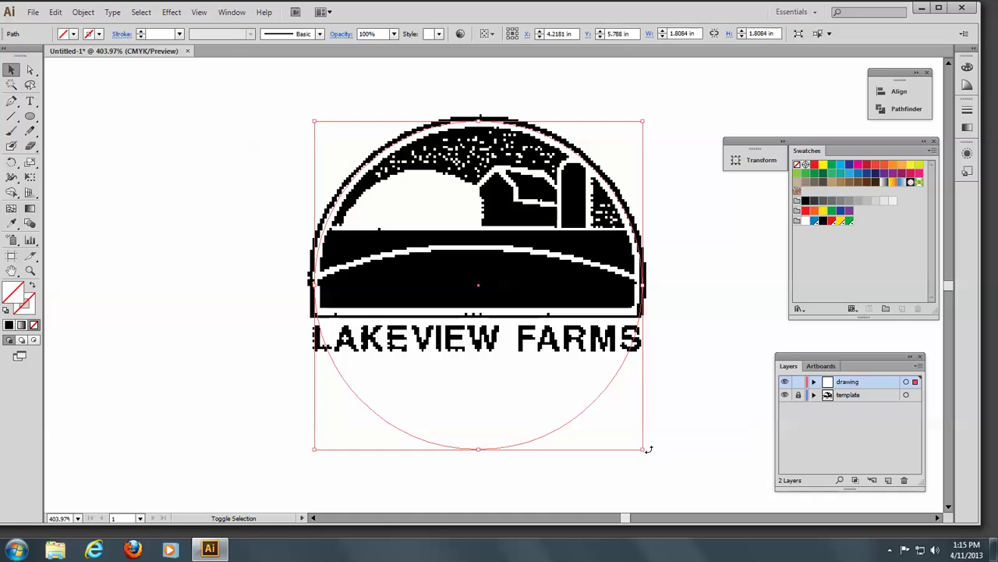
{"action": "left_click_drag", "start_coordinate": [641, 449], "coordinate": [641, 450]}
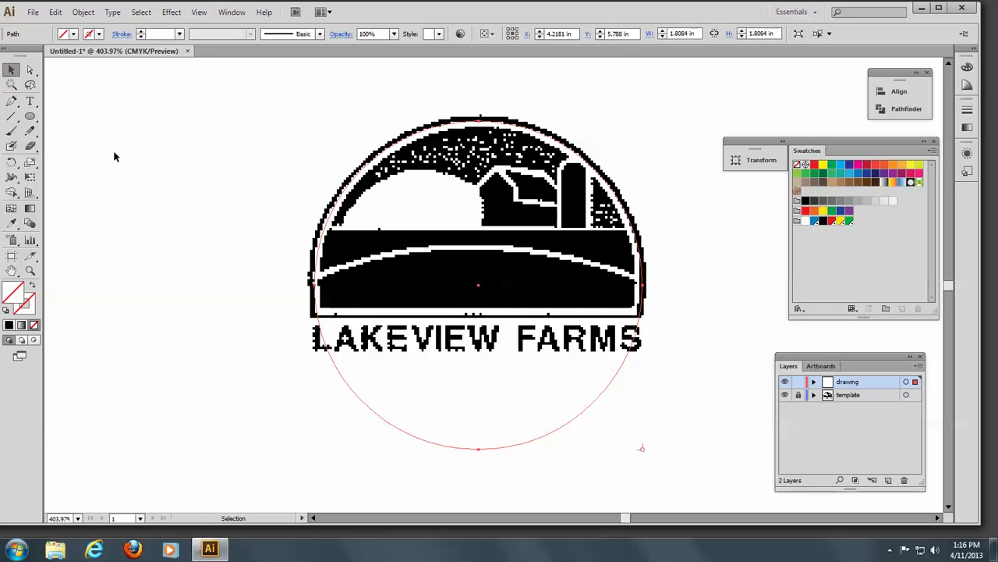
{"action": "key", "text": "ctrl+shift+b"}
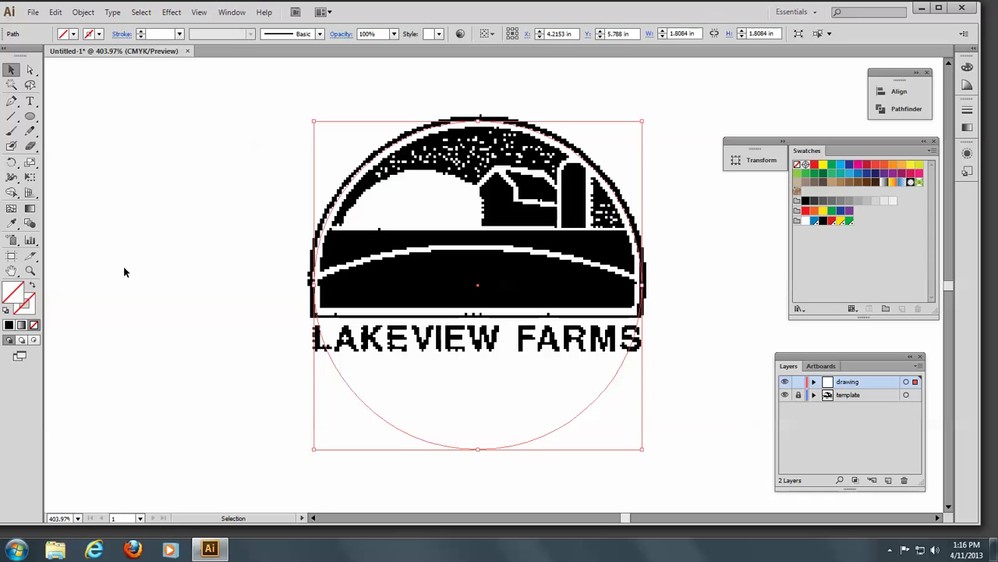
{"action": "left_click", "coordinate": [240, 79]}
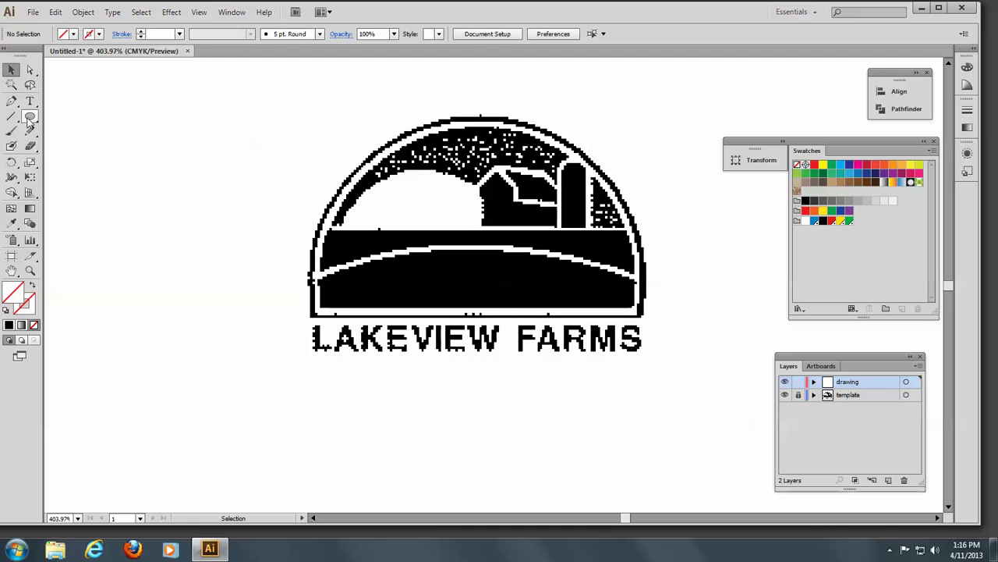
- Draw a rectangle about 2.44 x 0.90 in over the circle's lower part and nudge its upper edge to the logo's base line
{"action": "left_click_drag", "start_coordinate": [30, 116], "coordinate": [109, 119]}
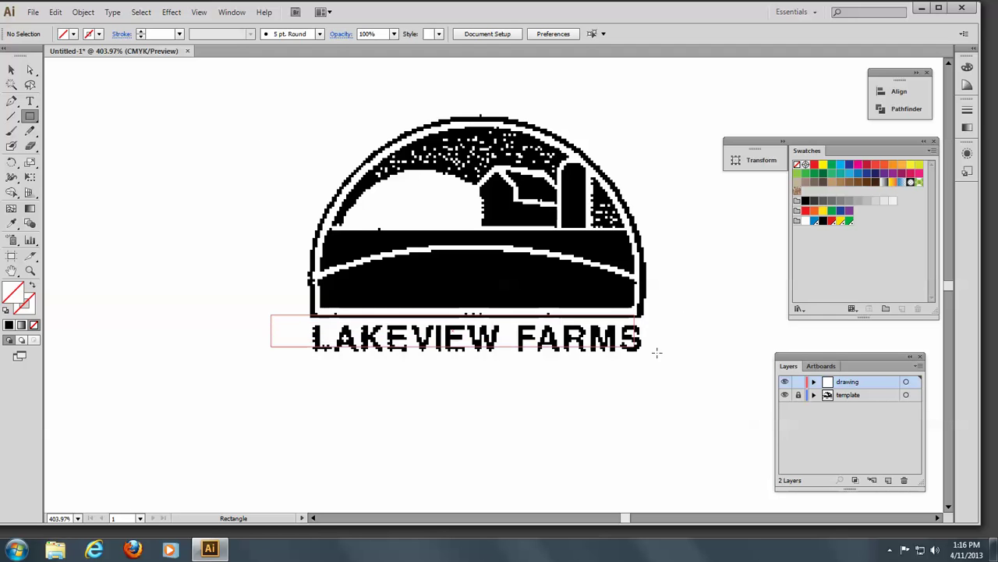
{"action": "mouse_move", "coordinate": [656, 353]}
{"action": "left_mouse_down"}
{"action": "mouse_move", "coordinate": [721, 368]}
{"action": "mouse_move", "coordinate": [728, 389]}
{"action": "left_mouse_up"}
{"action": "left_click_drag", "start_coordinate": [722, 419], "coordinate": [713, 478]}
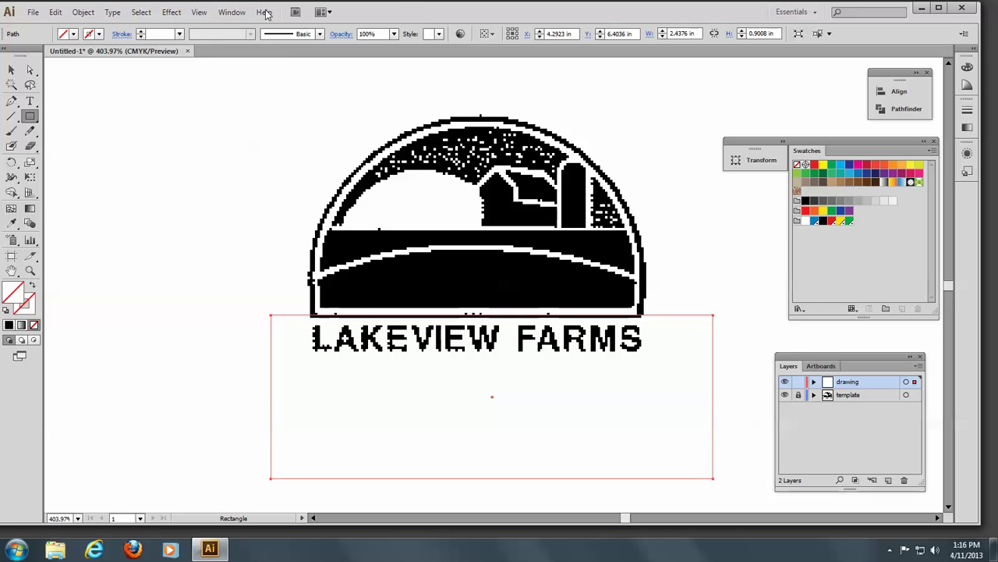
{"action": "left_click", "coordinate": [10, 71]}
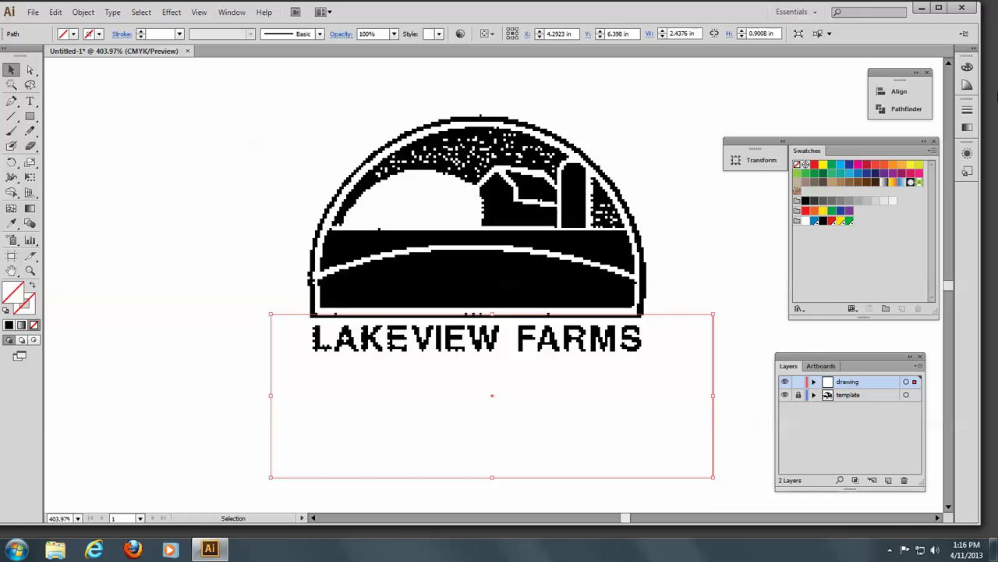
{"action": "key", "text": "Up"}
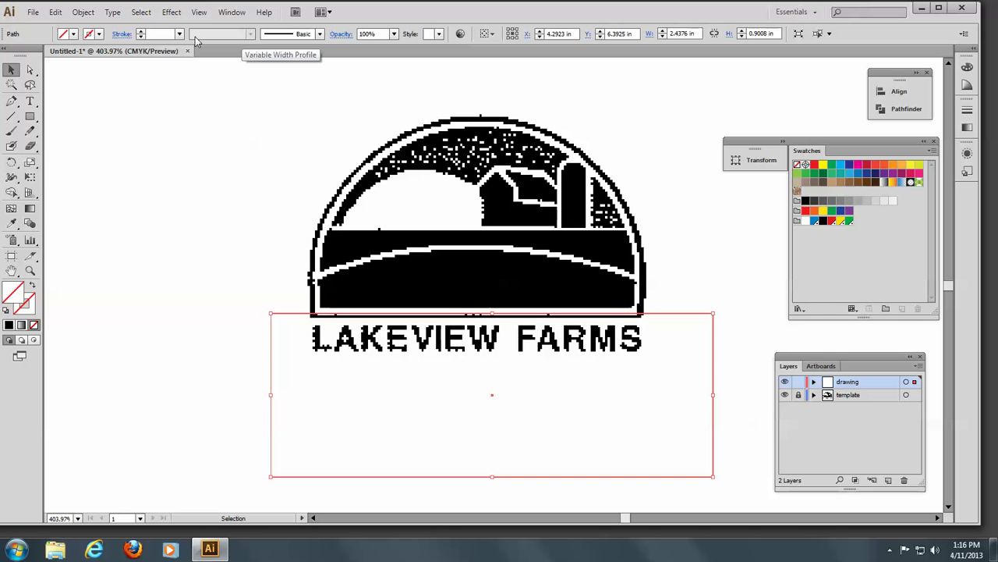
- Switch to outline view and subtract the rectangle from the circle with the Minus Front shape mode
{"action": "left_click", "coordinate": [199, 12]}
{"action": "left_click", "coordinate": [220, 28]}
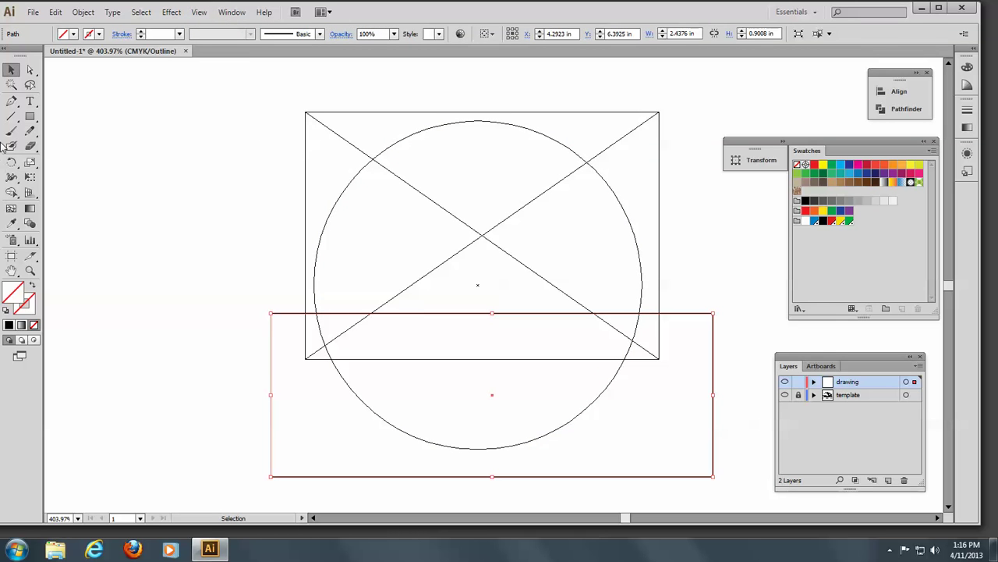
{"action": "left_click", "coordinate": [337, 203], "text": "shift"}
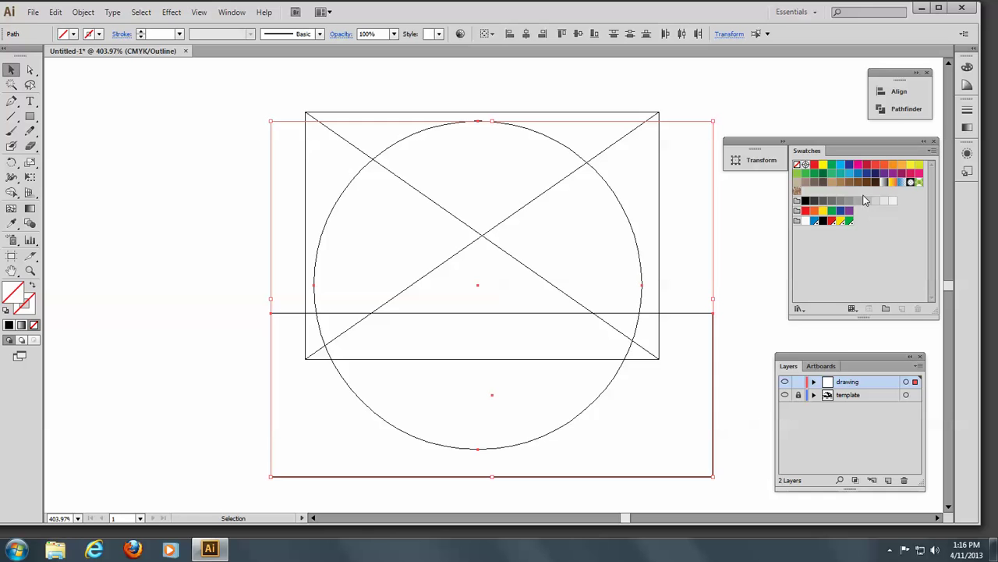
{"action": "left_click", "coordinate": [901, 109]}
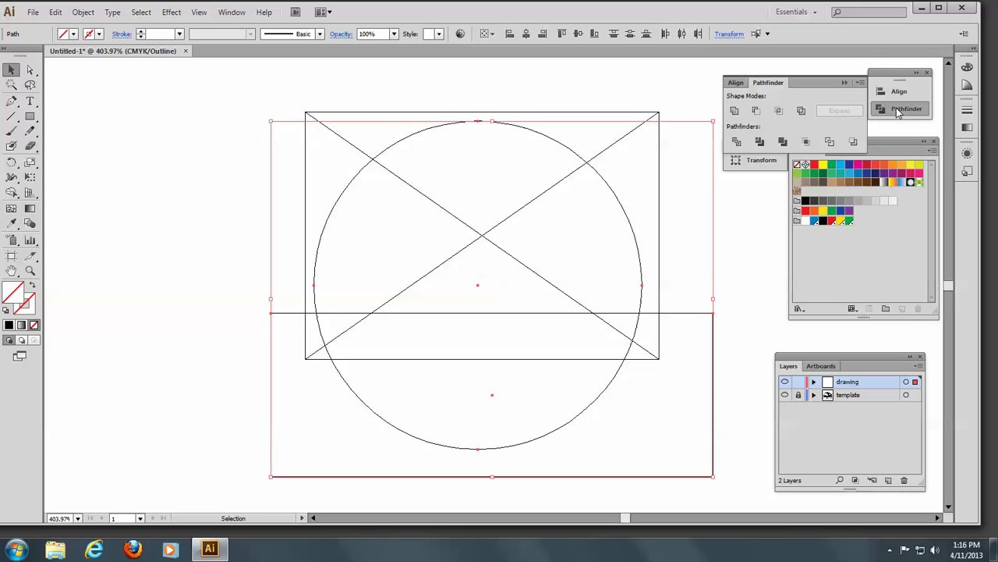
{"action": "left_click", "coordinate": [757, 112]}
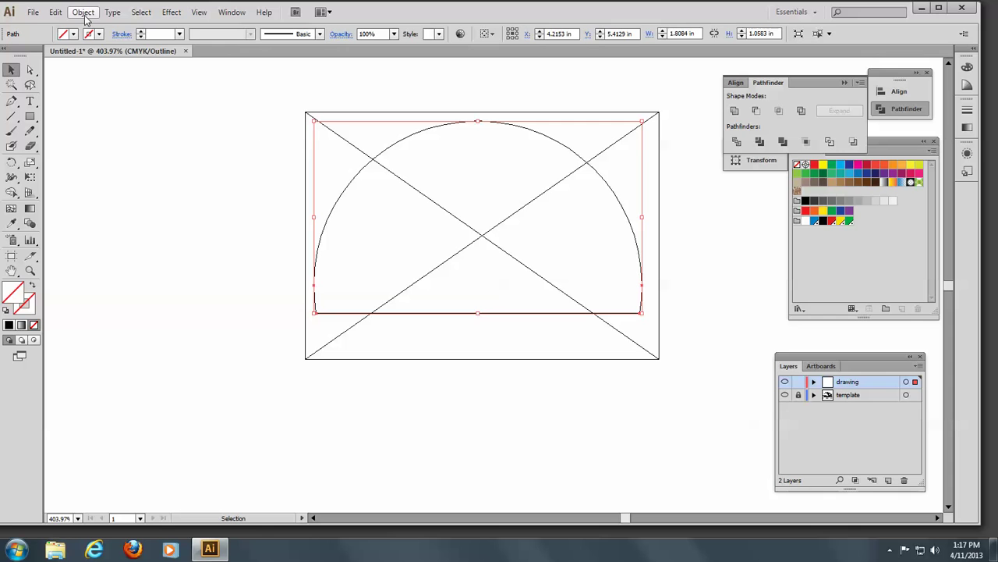
- Offset the trimmed arch outward by 2 pt with mitered joins and switch back to preview view
{"action": "left_click", "coordinate": [84, 12]}
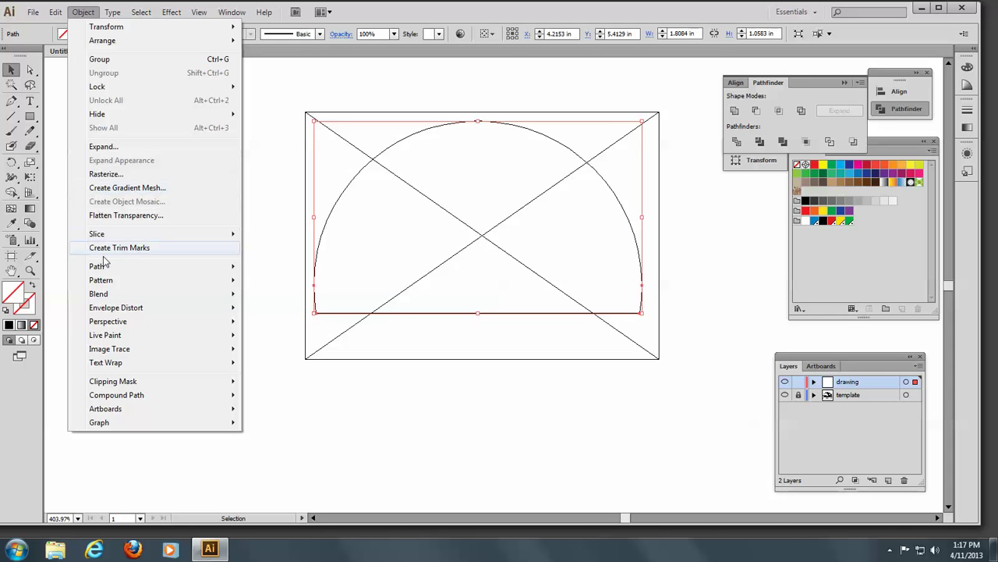
{"action": "mouse_move", "coordinate": [167, 267]}
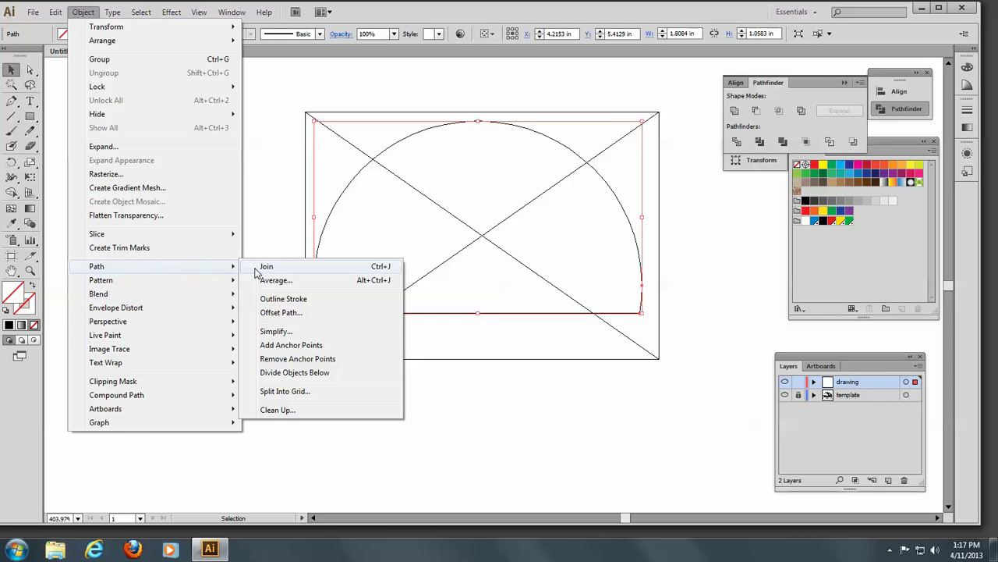
{"action": "left_click", "coordinate": [291, 321]}
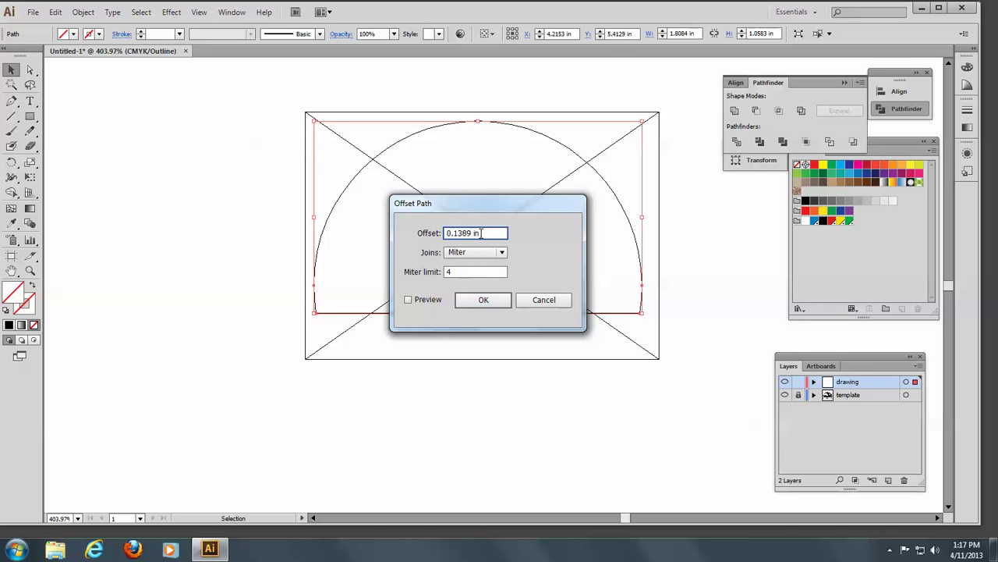
{"action": "type", "text": "2 pt"}
{"action": "left_click", "coordinate": [475, 302]}
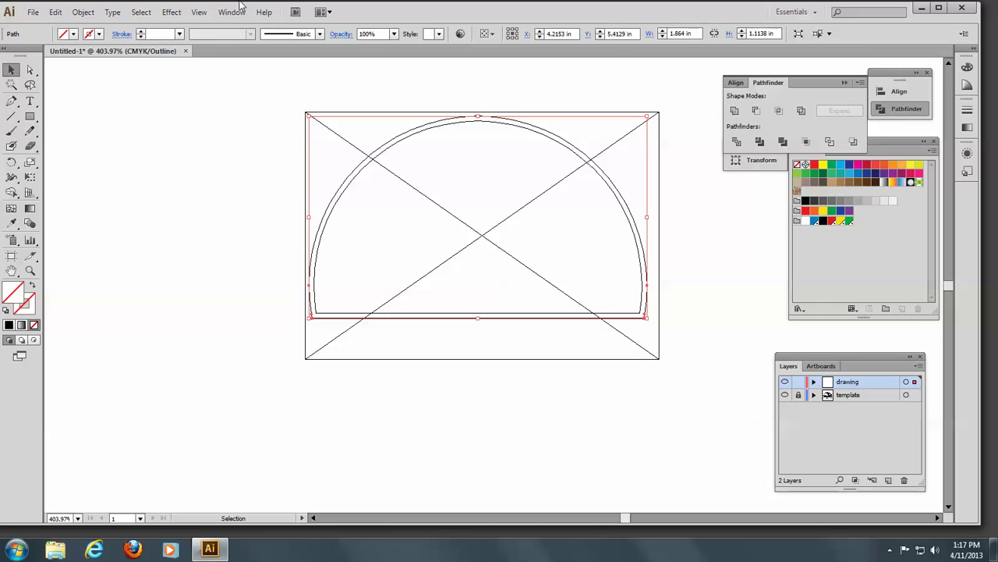
{"action": "left_click", "coordinate": [200, 13]}
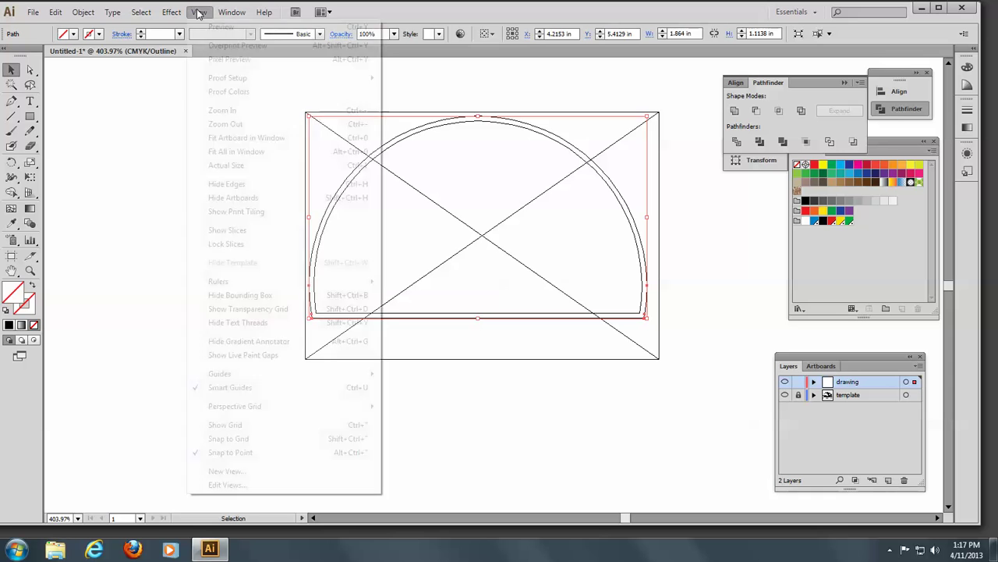
{"action": "left_click", "coordinate": [209, 34]}
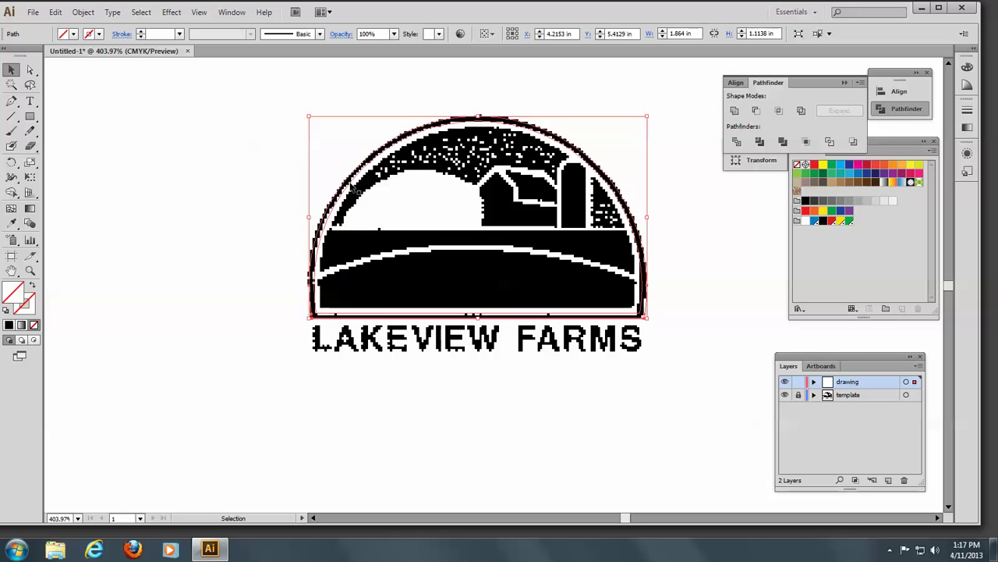
- Offset the original trimmed arch inward by entering an offset of -2 pt
{"action": "left_click", "coordinate": [352, 185]}
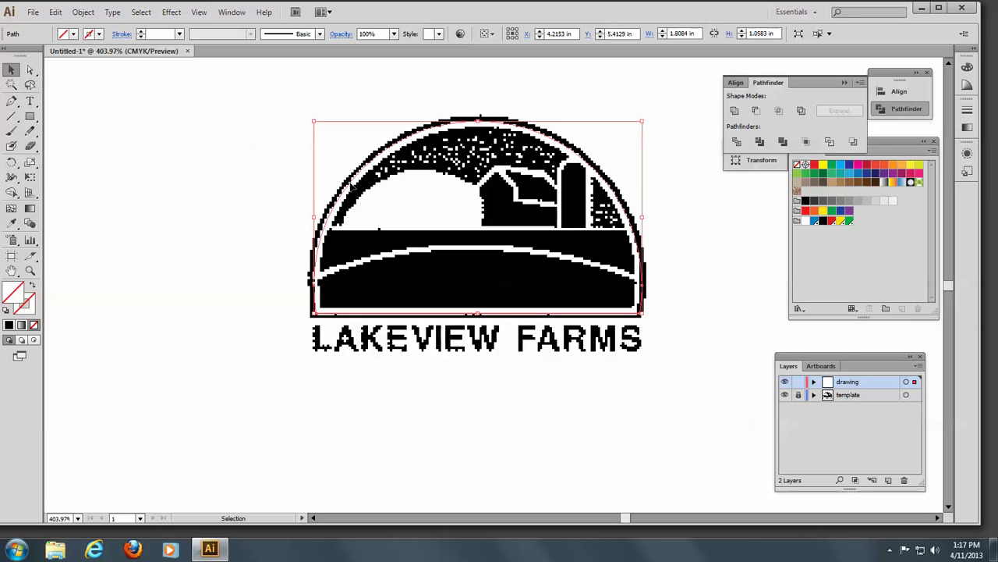
{"action": "left_click", "coordinate": [84, 12]}
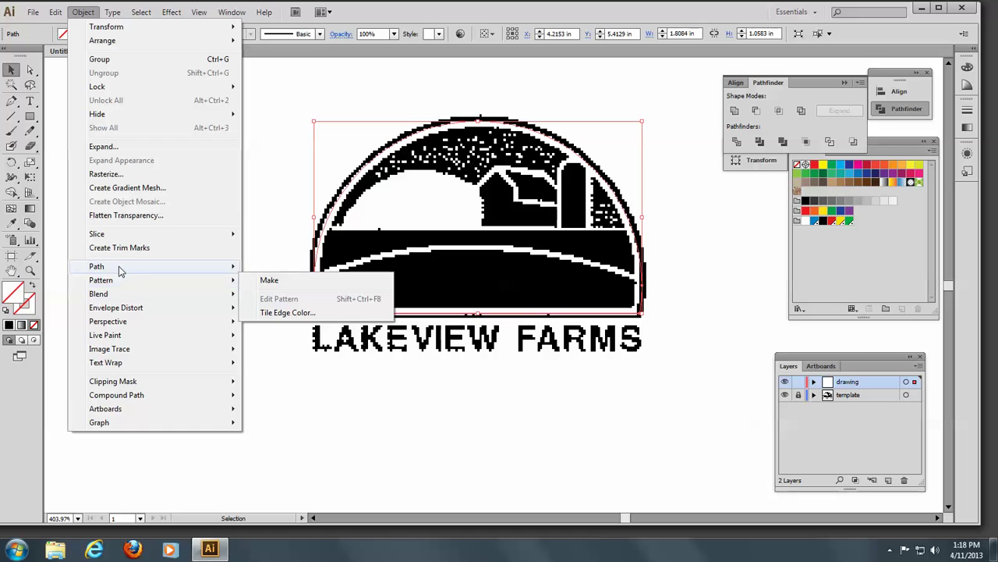
{"action": "mouse_move", "coordinate": [119, 266]}
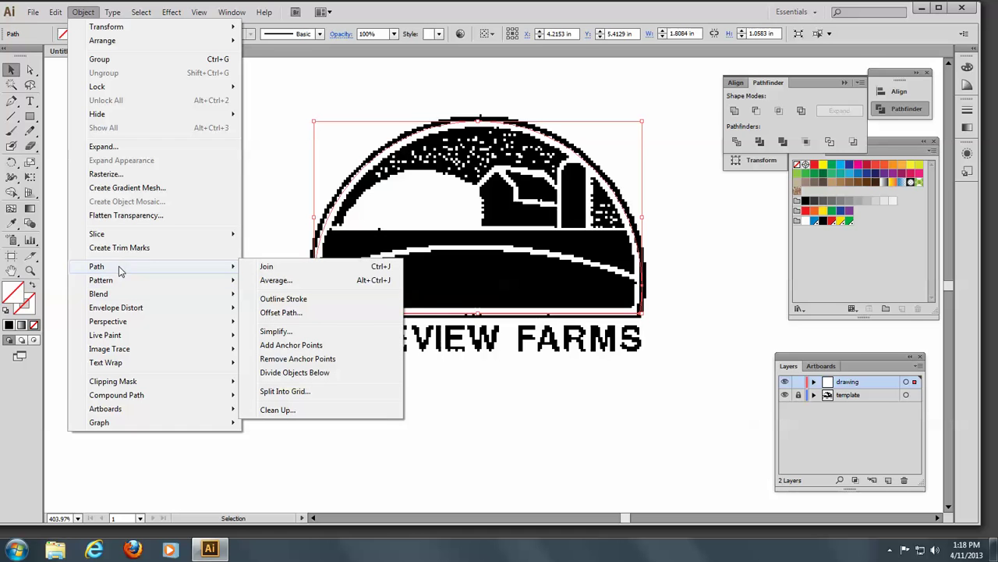
{"action": "left_click", "coordinate": [279, 312]}
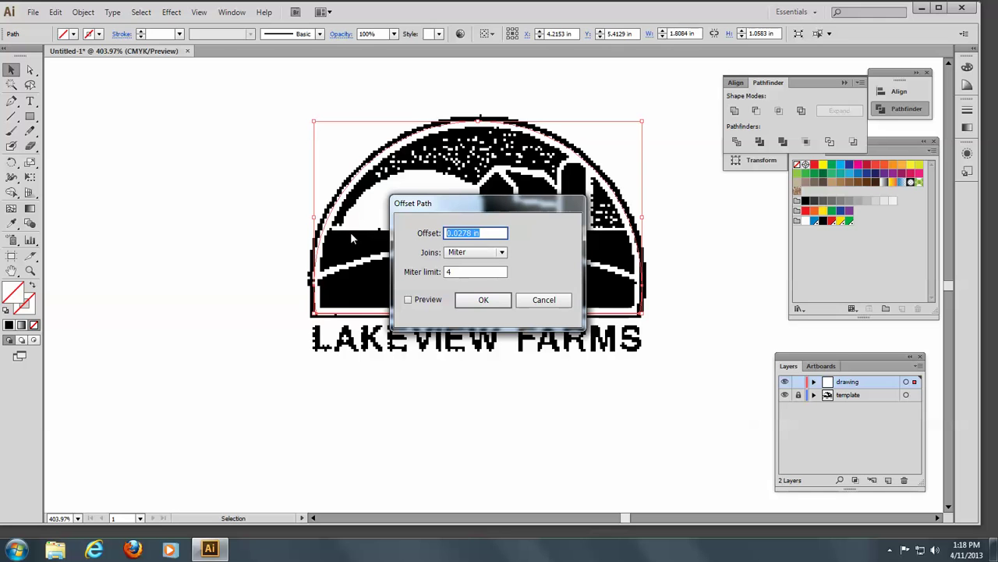
{"action": "type", "text": "-2 pt"}
{"action": "left_click", "coordinate": [490, 302]}
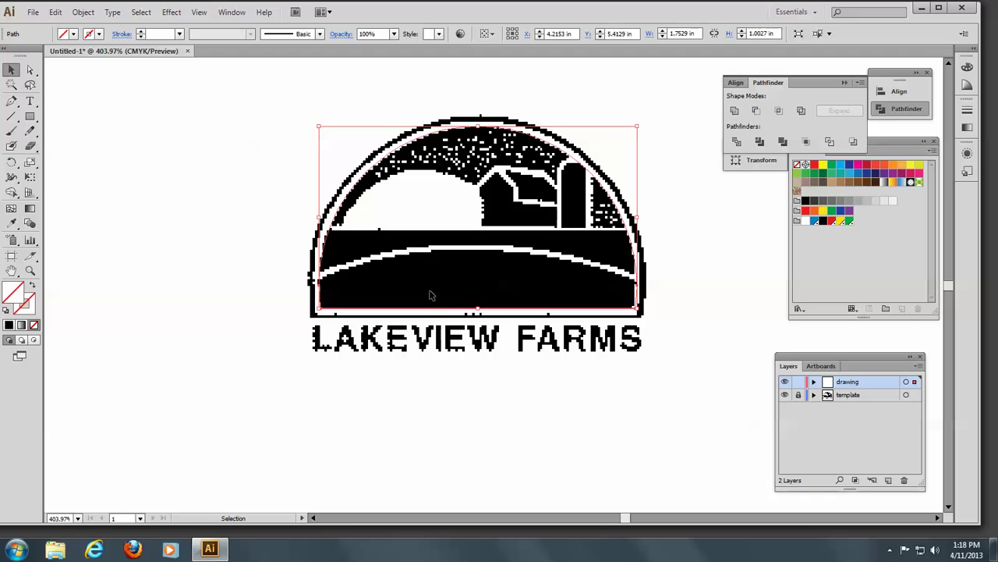
- Convert the innermost offset arch into a guide
{"action": "left_click", "coordinate": [201, 16]}
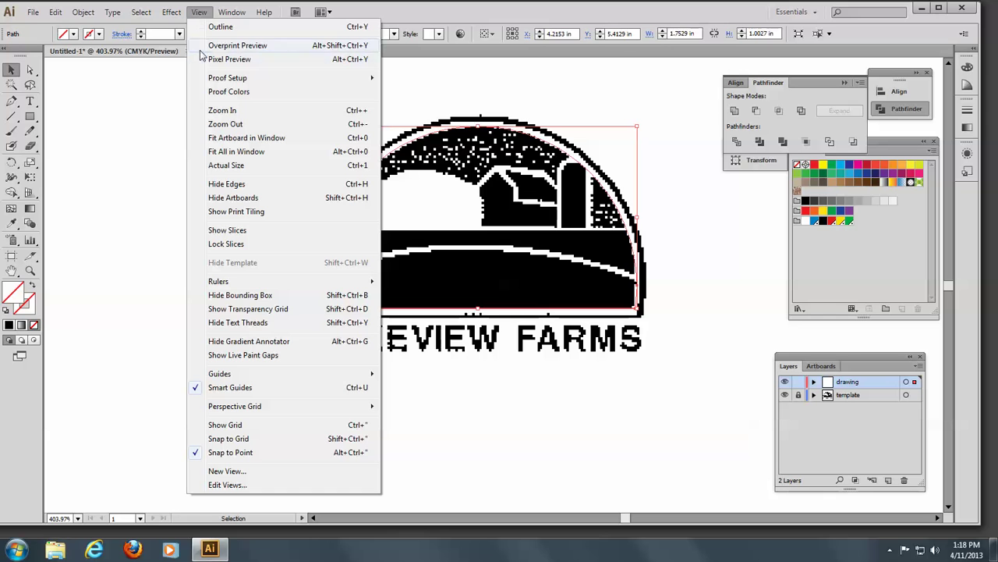
{"action": "mouse_move", "coordinate": [227, 374]}
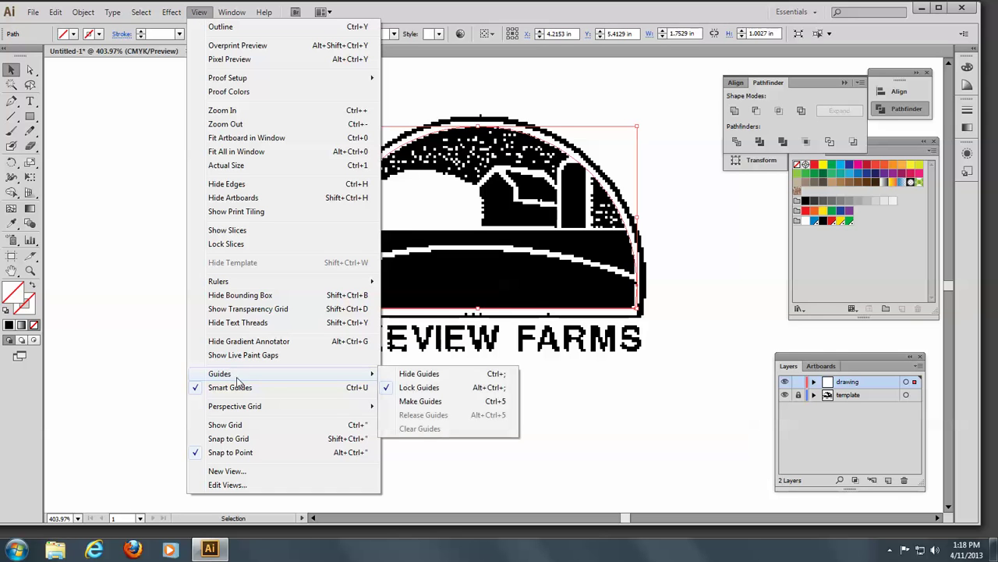
{"action": "left_click", "coordinate": [437, 402]}
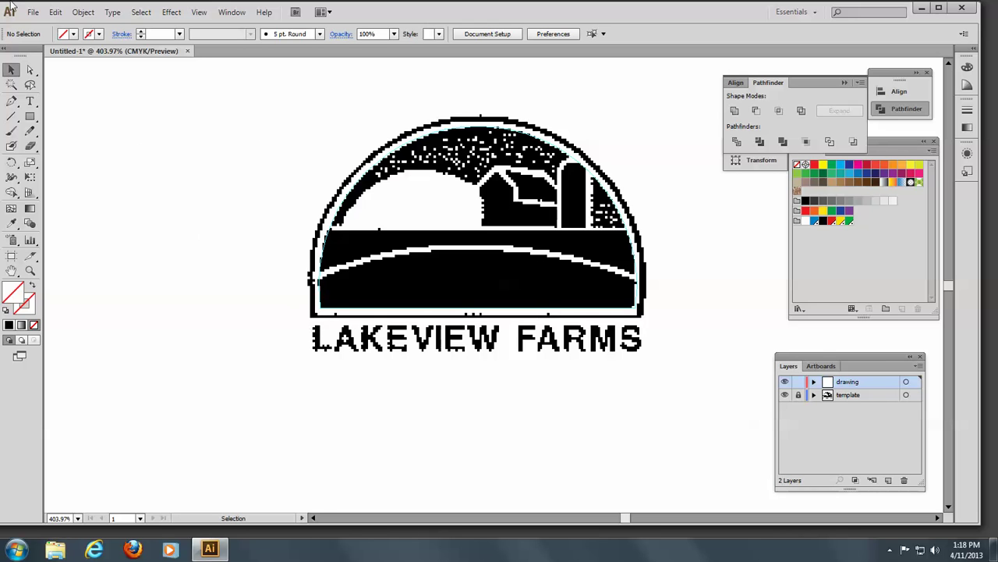
- With the Pen tool, trace the lower hill's crest from its middle to the right arch edge, then its short right side down to the base
{"action": "left_click", "coordinate": [12, 101]}
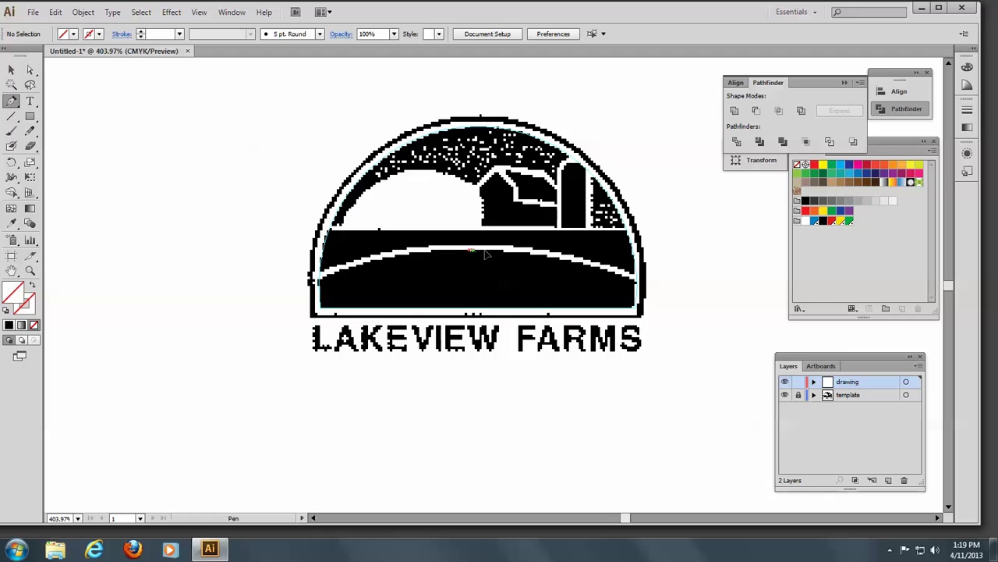
{"action": "left_click_drag", "start_coordinate": [472, 251], "coordinate": [524, 251]}
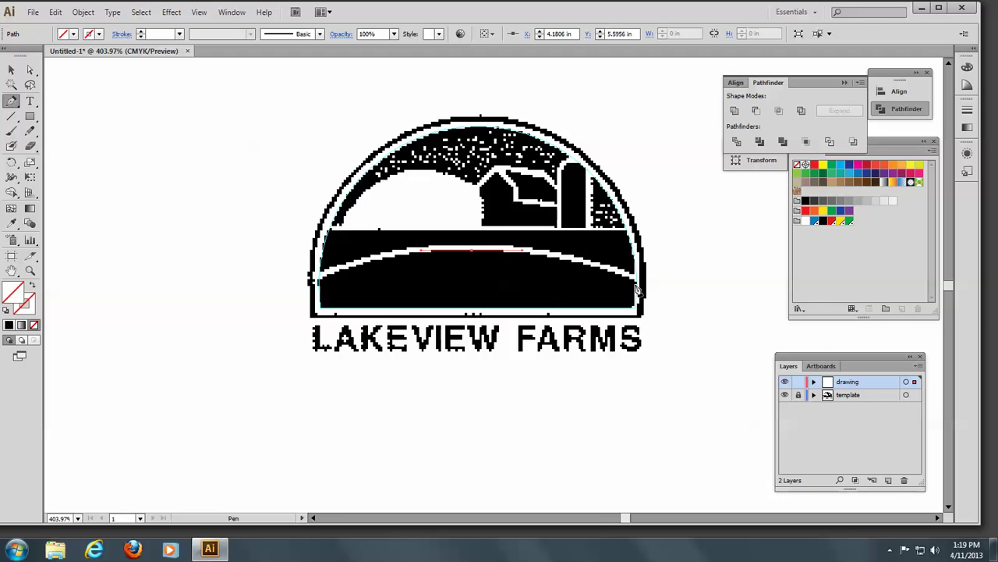
{"action": "left_click_drag", "start_coordinate": [637, 287], "coordinate": [671, 301]}
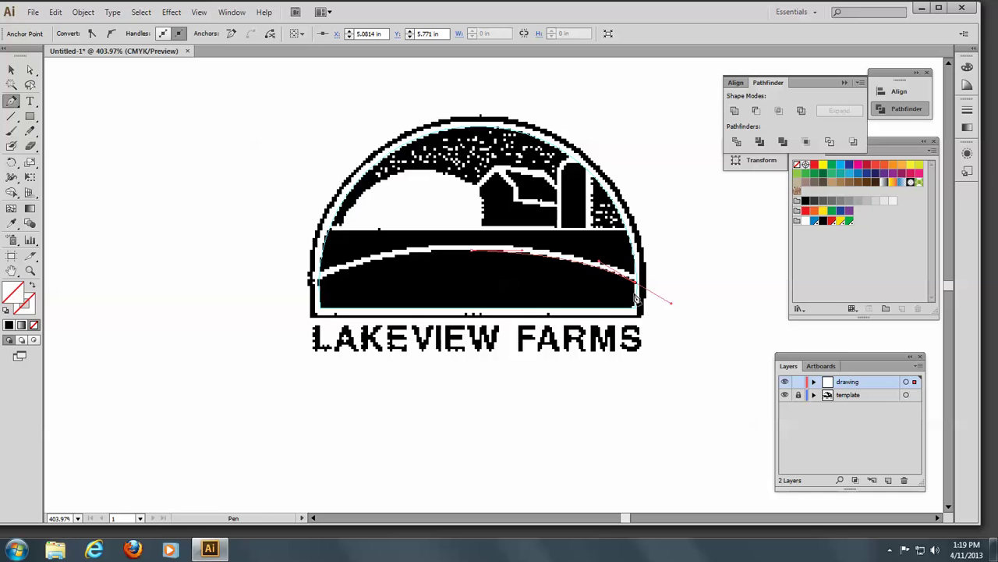
{"action": "key", "text": "alt"}
{"action": "key", "text": "alt"}
{"action": "left_click", "coordinate": [637, 287]}
{"action": "left_click", "coordinate": [636, 316]}
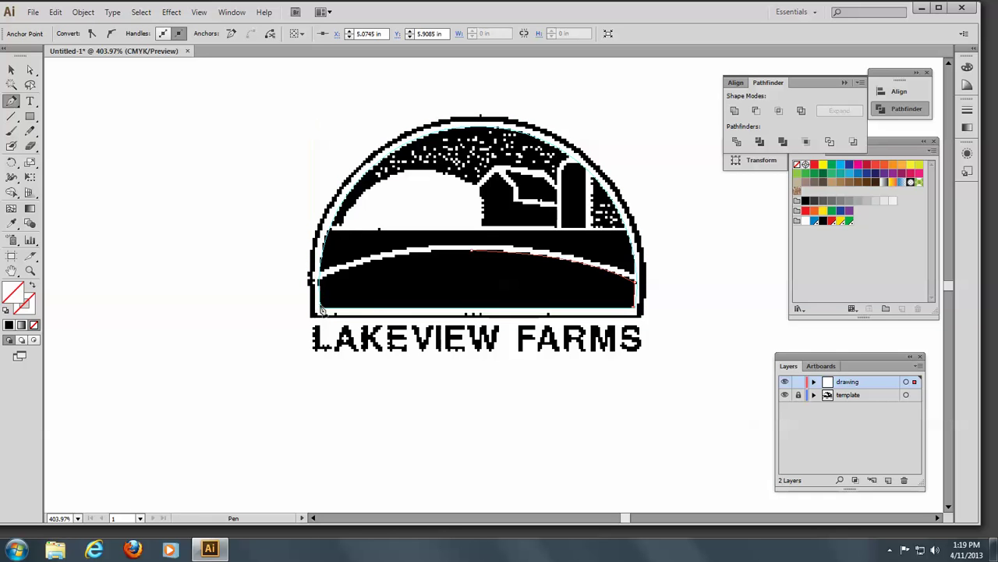
- Continue the lower hill path along the base and up its left side, then close it with a smooth curve at the crest
{"action": "left_click", "coordinate": [323, 312], "text": "shift"}
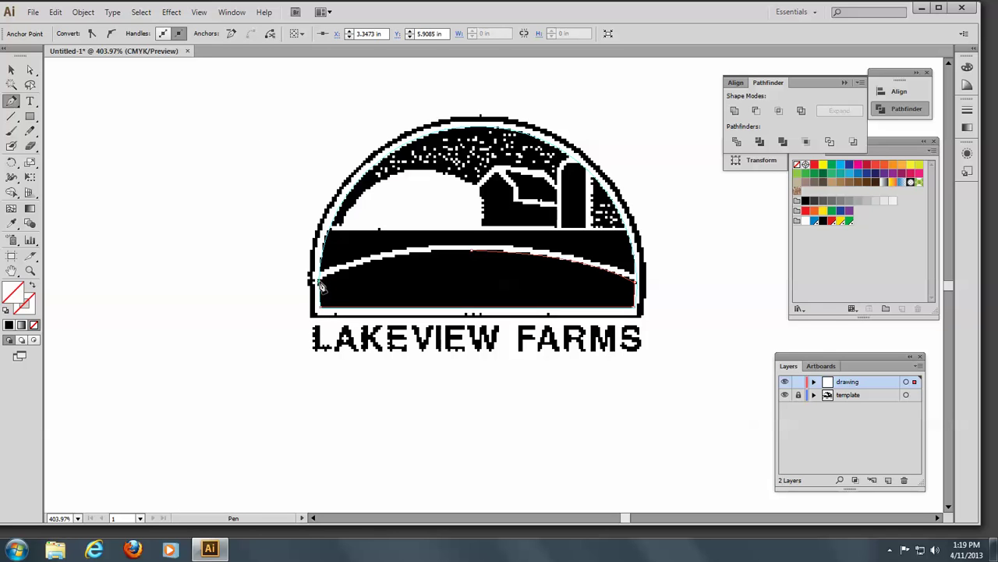
{"action": "left_click", "coordinate": [320, 283]}
{"action": "left_click", "coordinate": [477, 258]}
{"action": "left_click", "coordinate": [472, 253]}
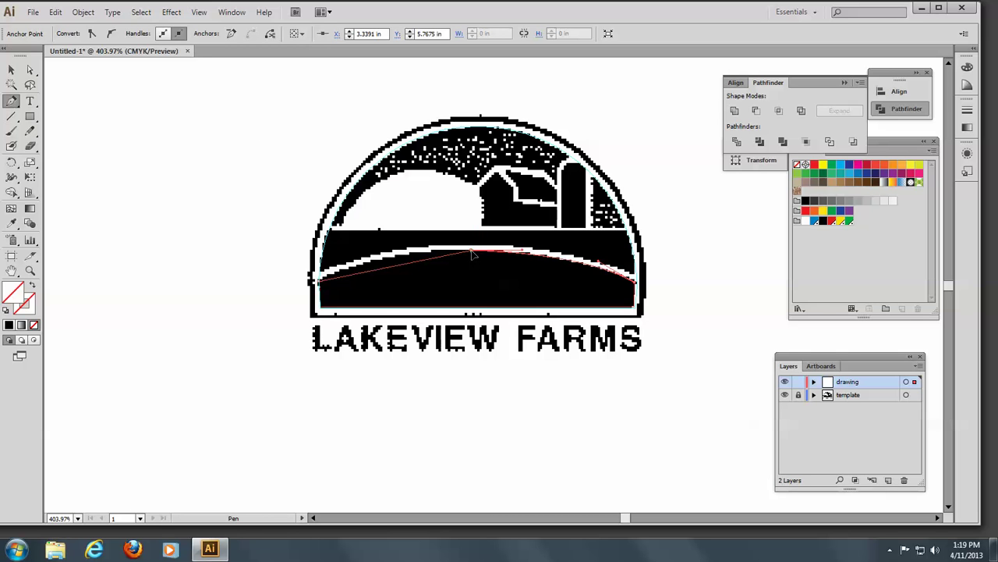
{"action": "left_click_drag", "start_coordinate": [472, 252], "coordinate": [568, 255]}
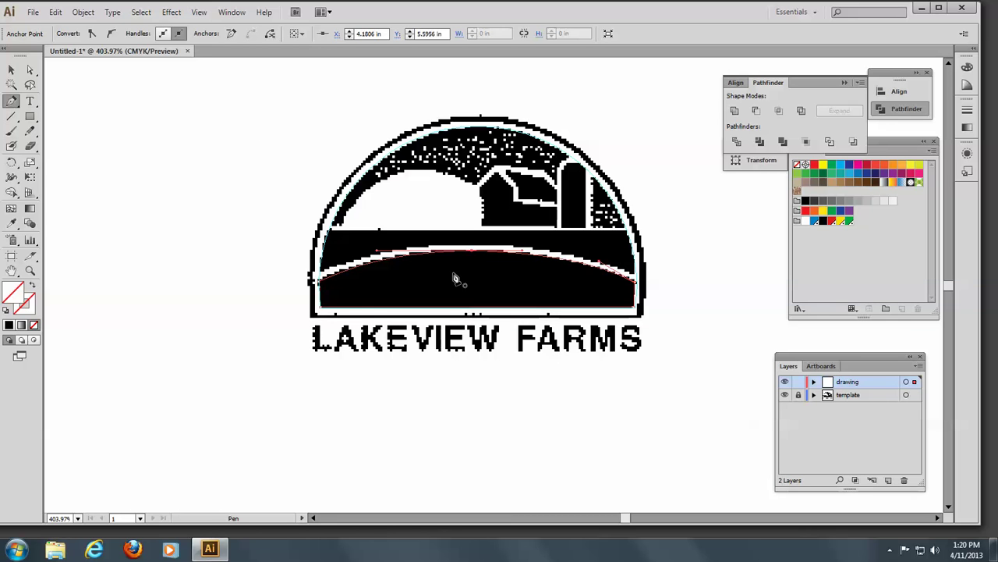
- Turn off Smart Guides and draw the left and top edges of the field band above the hill with the Pen tool
{"action": "left_click", "coordinate": [199, 13]}
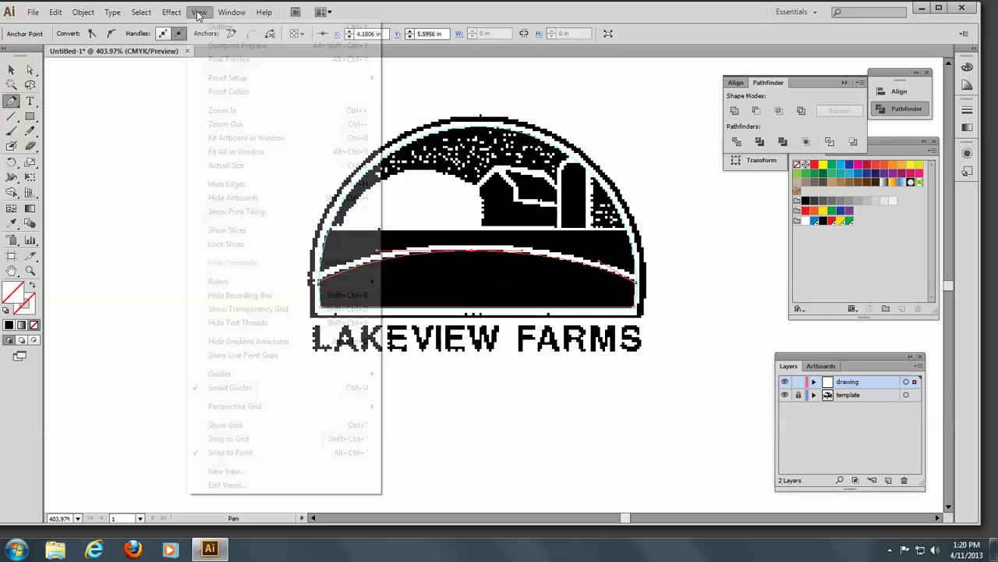
{"action": "left_click", "coordinate": [245, 390]}
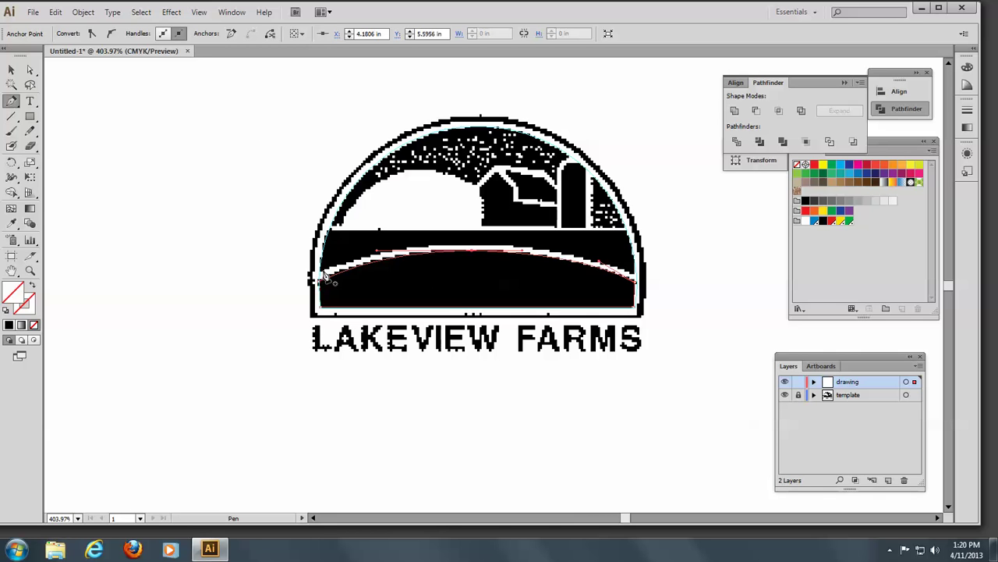
{"action": "left_click", "coordinate": [29, 271]}
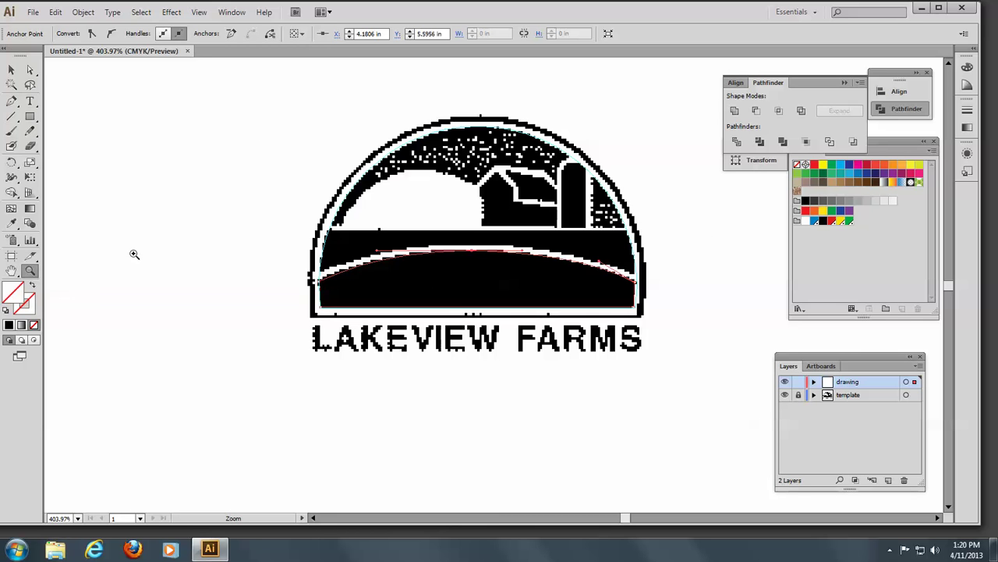
{"action": "left_click_drag", "start_coordinate": [258, 123], "coordinate": [702, 384]}
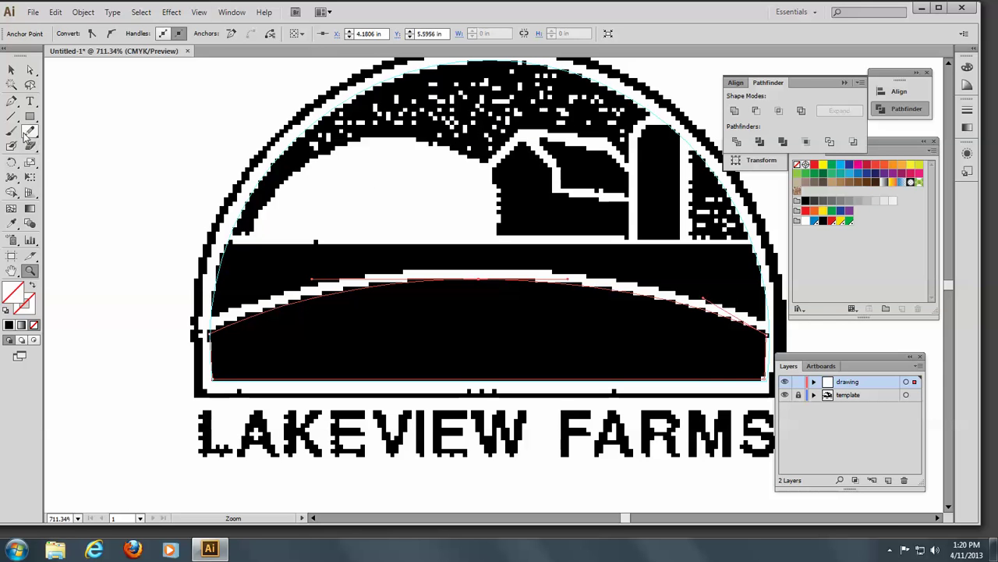
{"action": "left_click", "coordinate": [10, 102]}
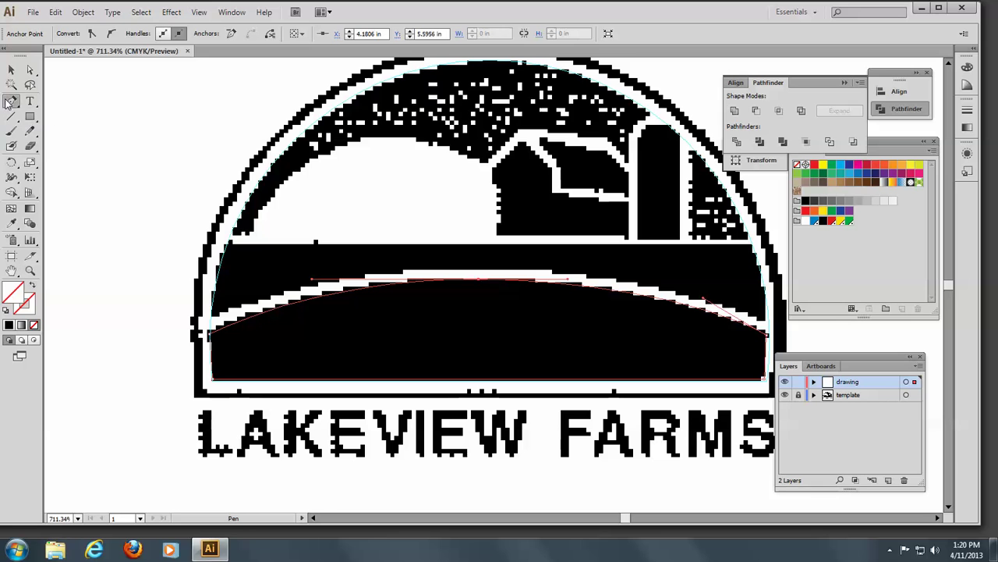
{"action": "left_click", "coordinate": [214, 305]}
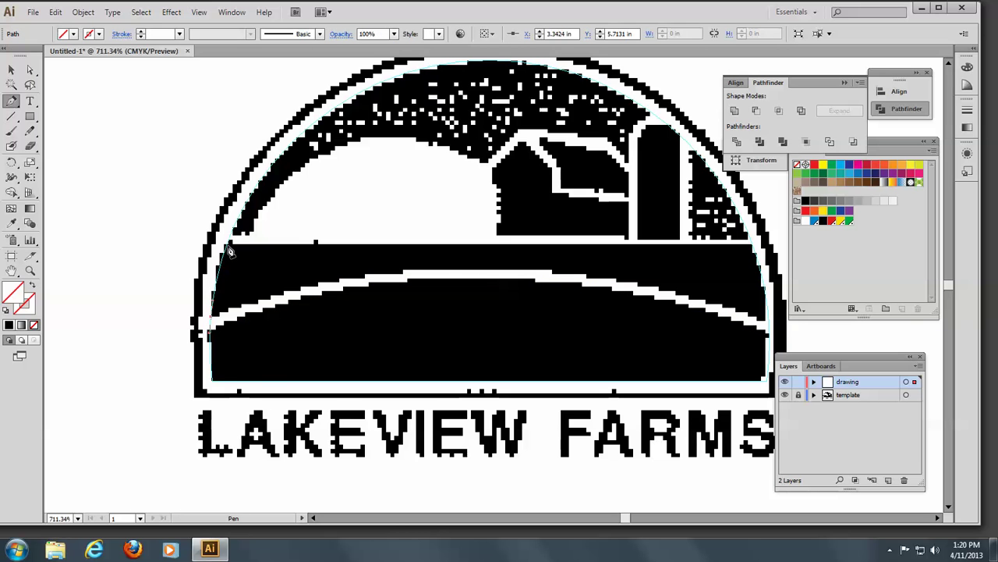
{"action": "left_click", "coordinate": [228, 249]}
{"action": "left_click", "coordinate": [234, 251]}
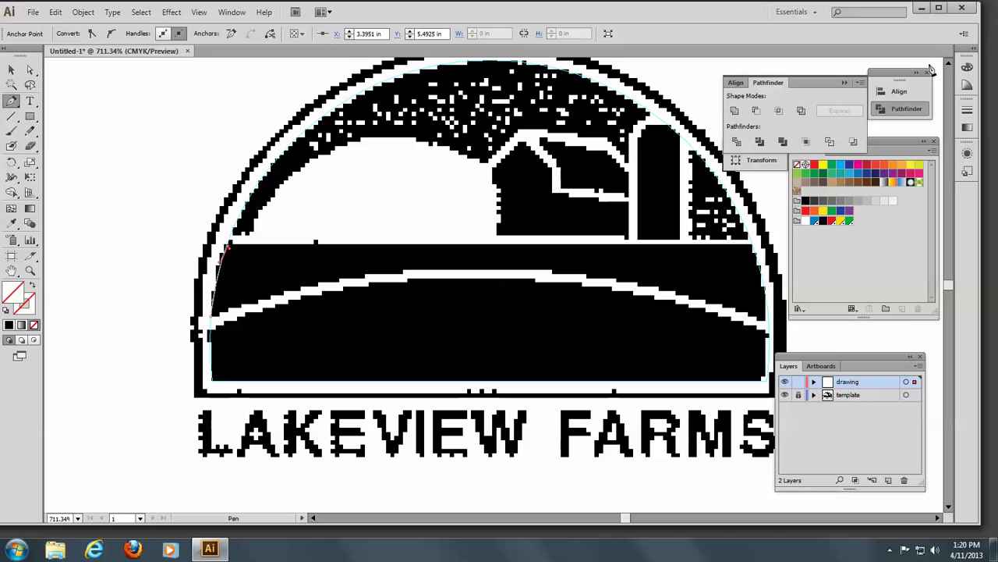
{"action": "left_click", "coordinate": [752, 248]}
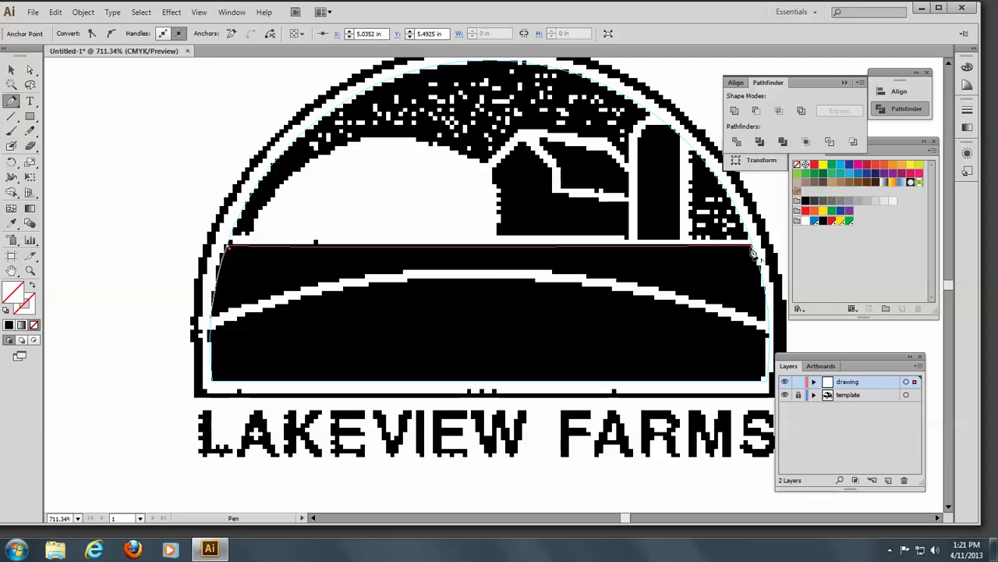
- Finish the field band down its right side and along the white arc's upper edge, close the path, and switch to outline view
{"action": "key", "text": "super"}
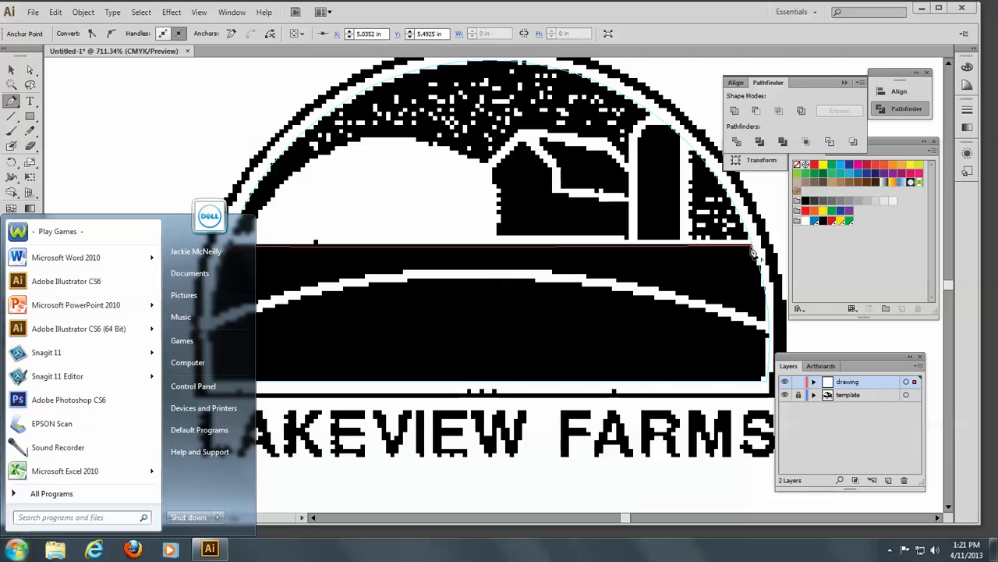
{"action": "key", "text": "Escape"}
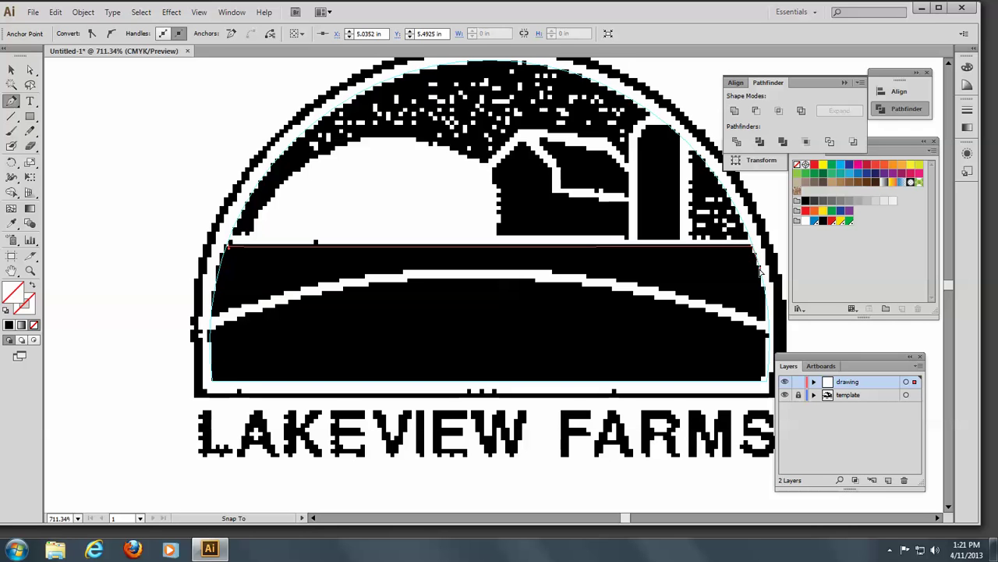
{"action": "left_click", "coordinate": [769, 322]}
{"action": "left_click", "coordinate": [770, 326]}
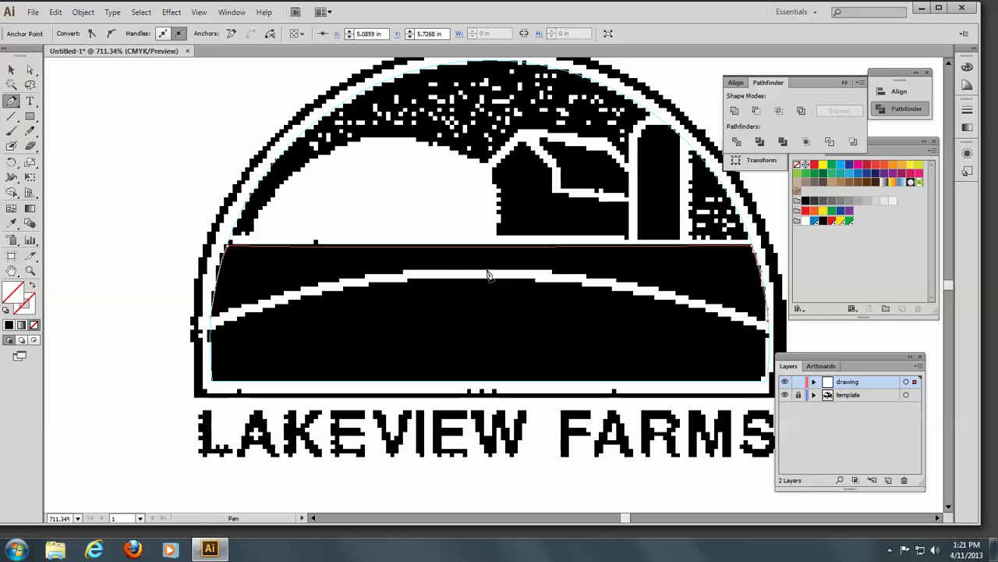
{"action": "left_click_drag", "start_coordinate": [485, 270], "coordinate": [335, 273]}
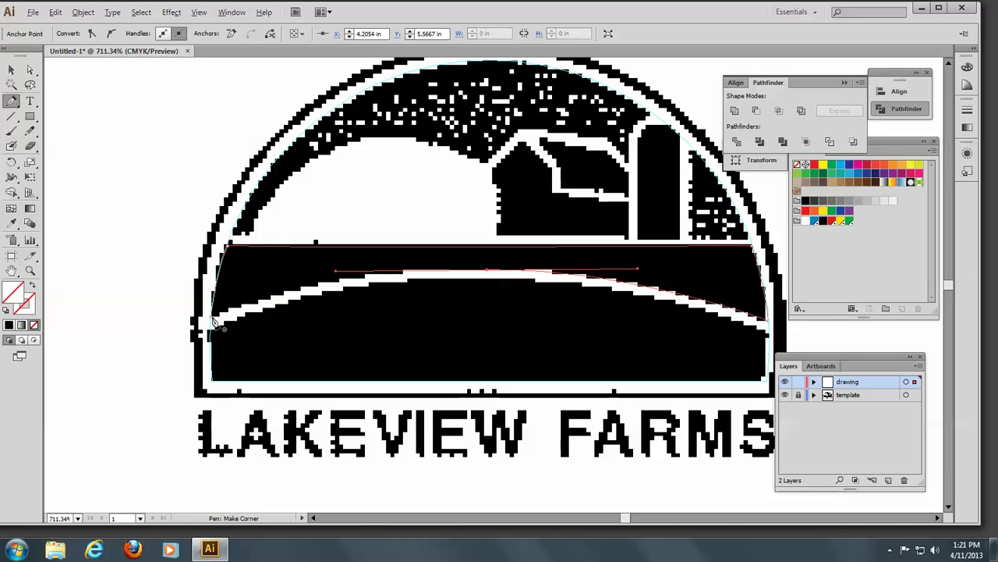
{"action": "left_click", "coordinate": [209, 319]}
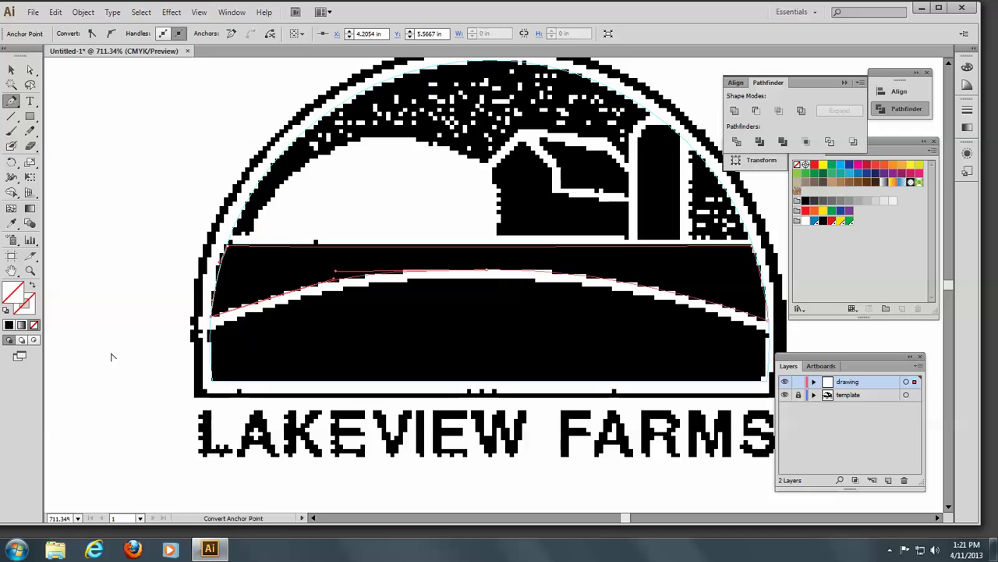
{"action": "left_click", "coordinate": [200, 13]}
{"action": "left_click", "coordinate": [222, 28]}
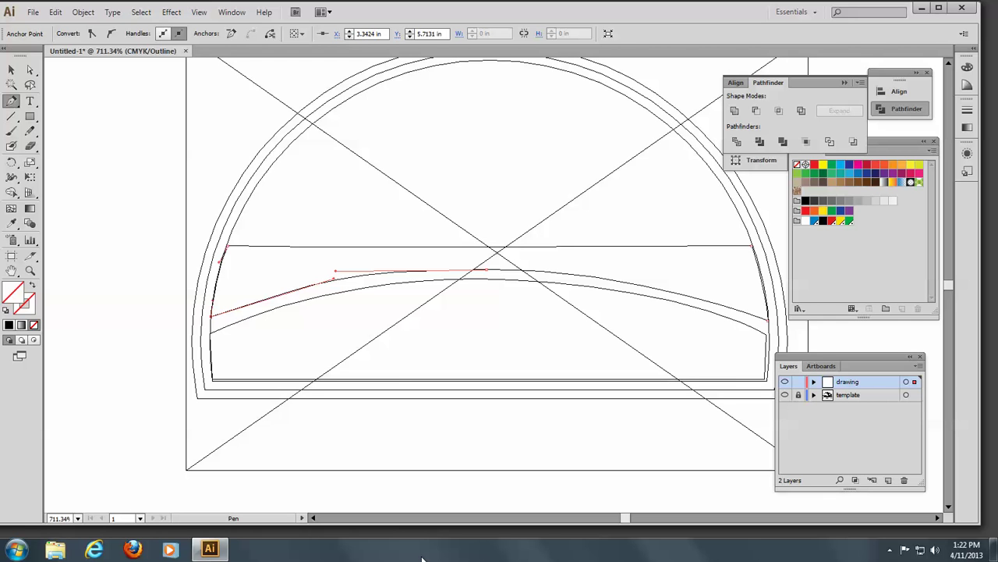
- With Direct Selection, nudge the lower hill's two bottom corner points down onto the inner arch's base line, moving the right one slightly outward
{"action": "left_click", "coordinate": [34, 71]}
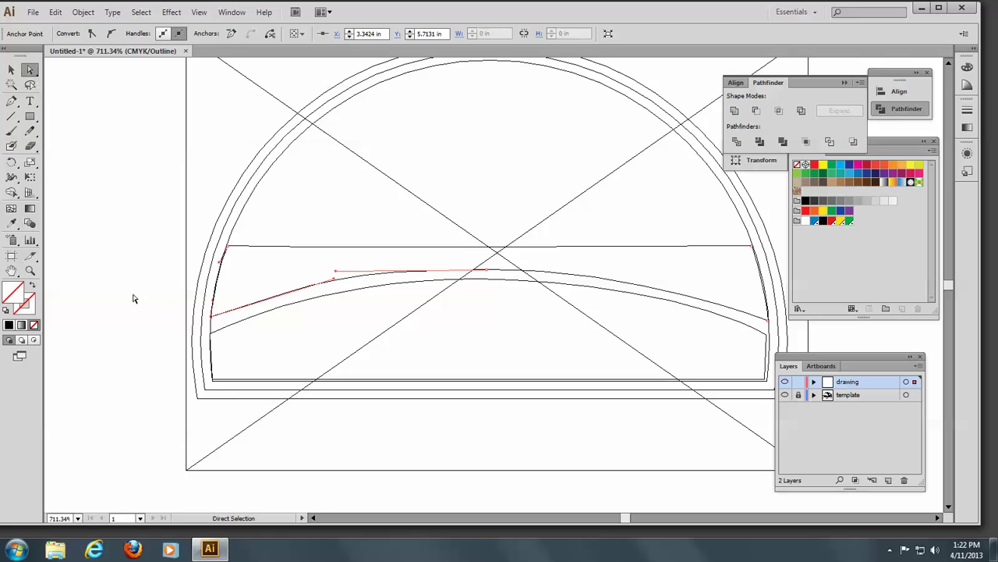
{"action": "left_click", "coordinate": [214, 381]}
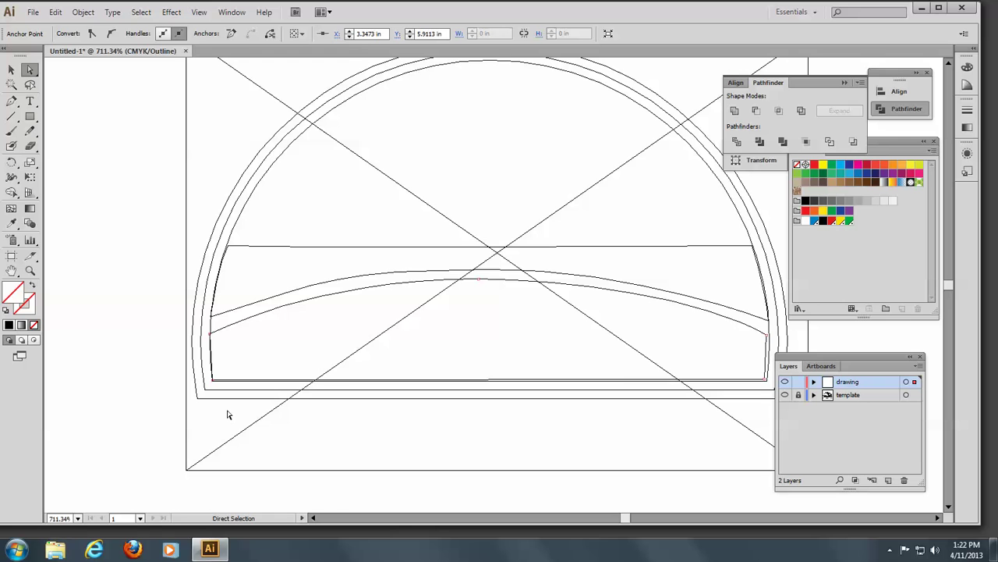
{"action": "key", "text": "Up"}
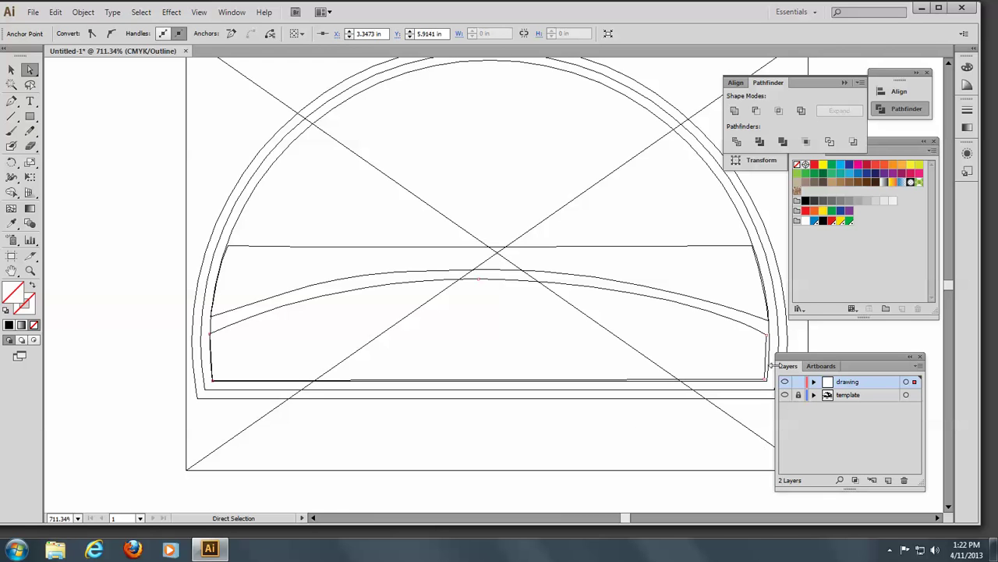
{"action": "left_click_drag", "start_coordinate": [765, 382], "coordinate": [766, 381]}
{"action": "key", "text": "Up"}
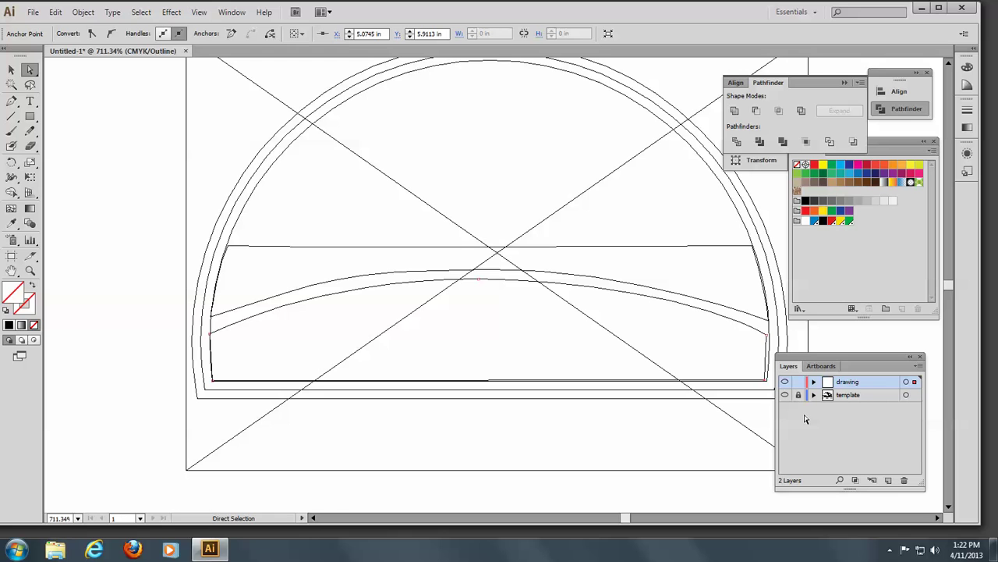
{"action": "key", "text": "Up"}
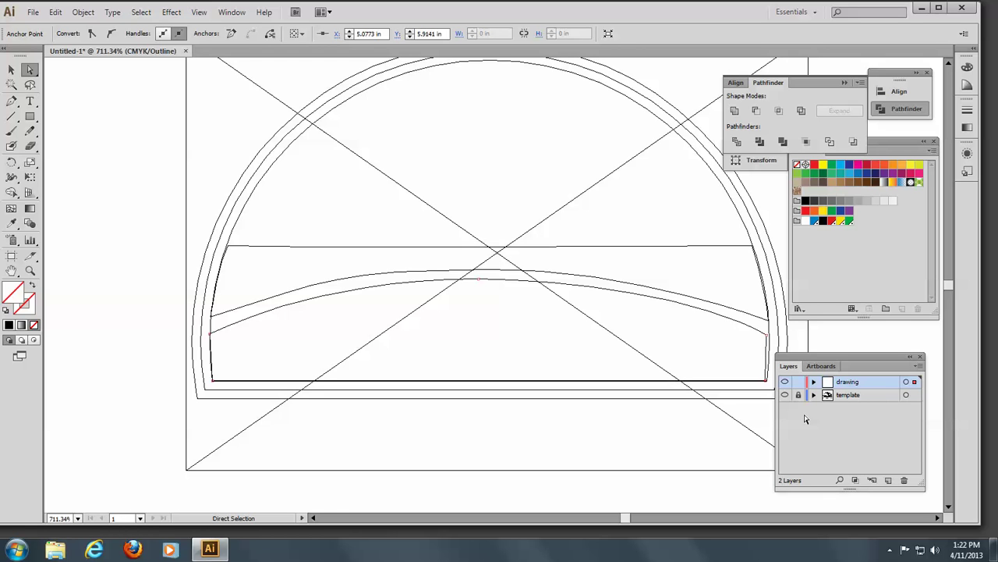
{"action": "key", "text": "Right"}
- Nudge the lower hill's upper-right corner point outward onto the inner arch and fine-tune the upper-left corner point
{"action": "left_click", "coordinate": [768, 337]}
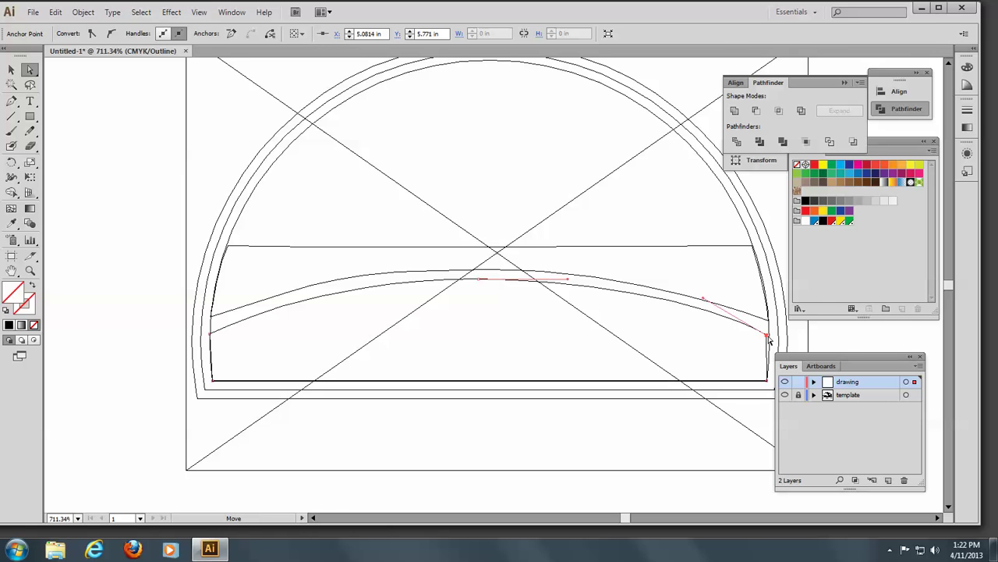
{"action": "key", "text": "Right"}
{"action": "key", "text": "Right"}
{"action": "key", "text": "Right"}
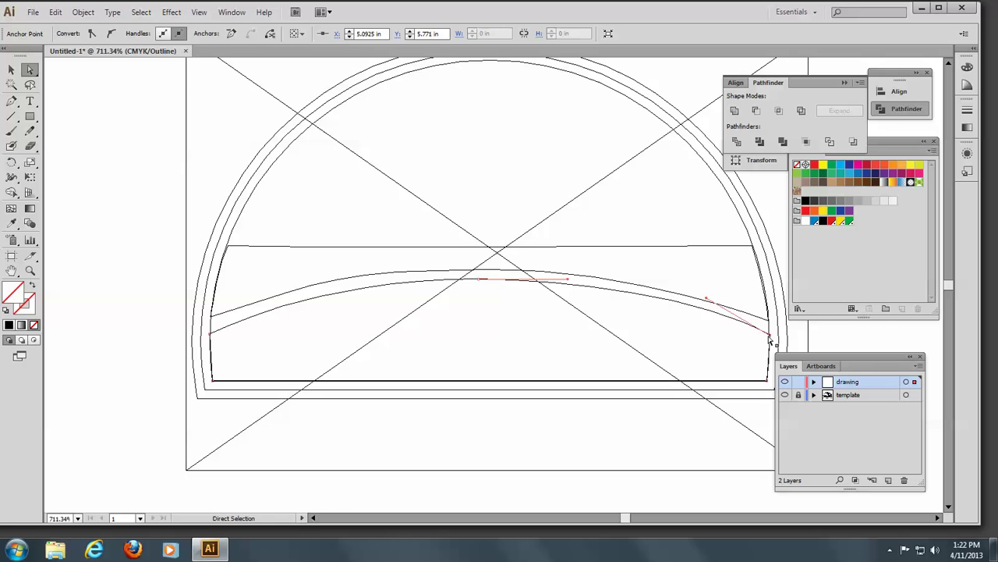
{"action": "left_click", "coordinate": [210, 334]}
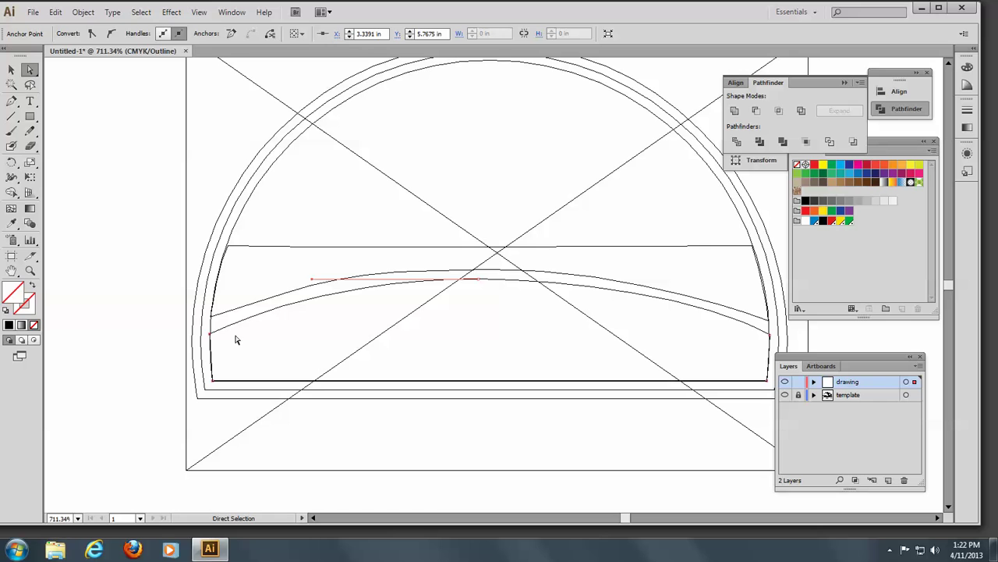
{"action": "key", "text": "Up"}
- Select the middle anchor point on the field band's lower curve and nudge it slightly down toward the hill crest
{"action": "left_click", "coordinate": [500, 276]}
{"action": "left_click", "coordinate": [501, 276]}
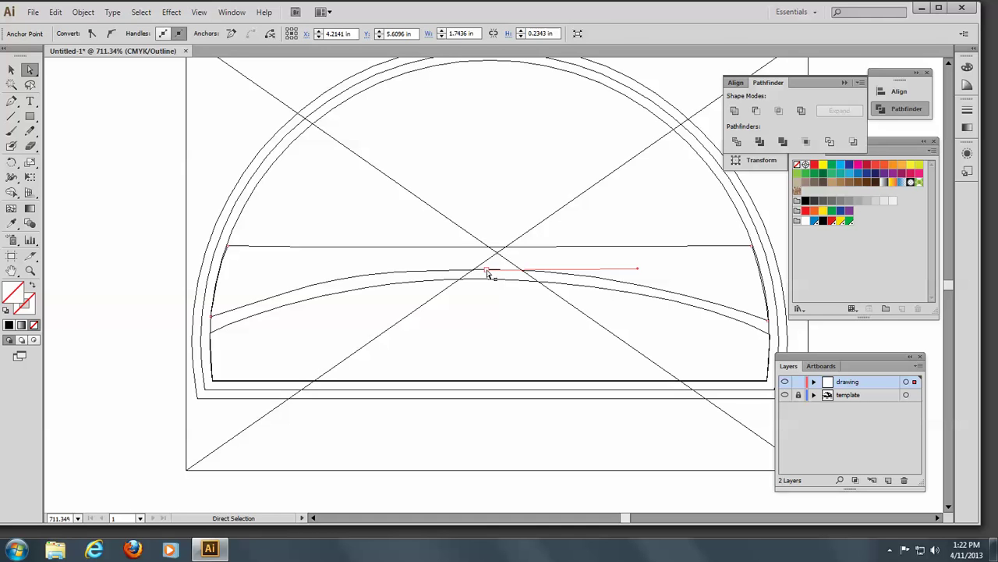
{"action": "left_click", "coordinate": [489, 271]}
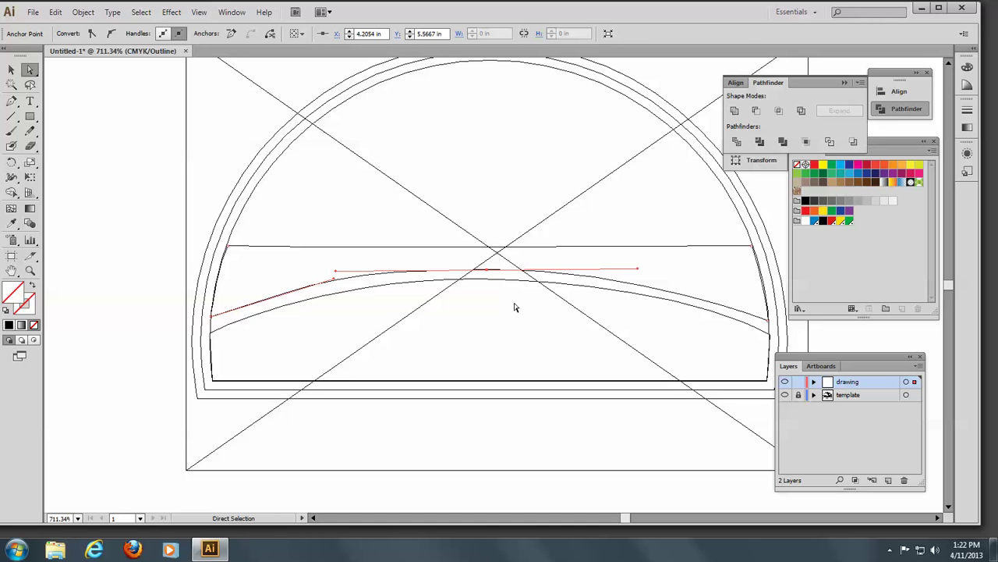
{"action": "key", "text": "Down"}
{"action": "key", "text": "Down"}
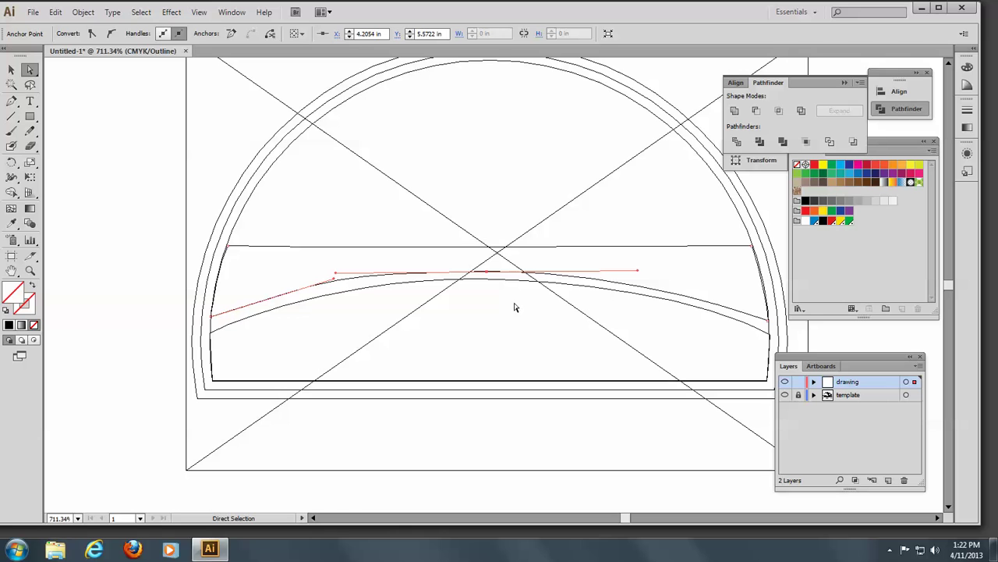
- Move the field band's lower-left corner point down and its lower-right one down and outward, narrowing the gap above the hill
{"action": "left_click", "coordinate": [212, 318]}
{"action": "key", "text": "Down"}
{"action": "key", "text": "Down"}
{"action": "key", "text": "Down"}
{"action": "key", "text": "Down"}
{"action": "key", "text": "Down"}
{"action": "key", "text": "Down"}
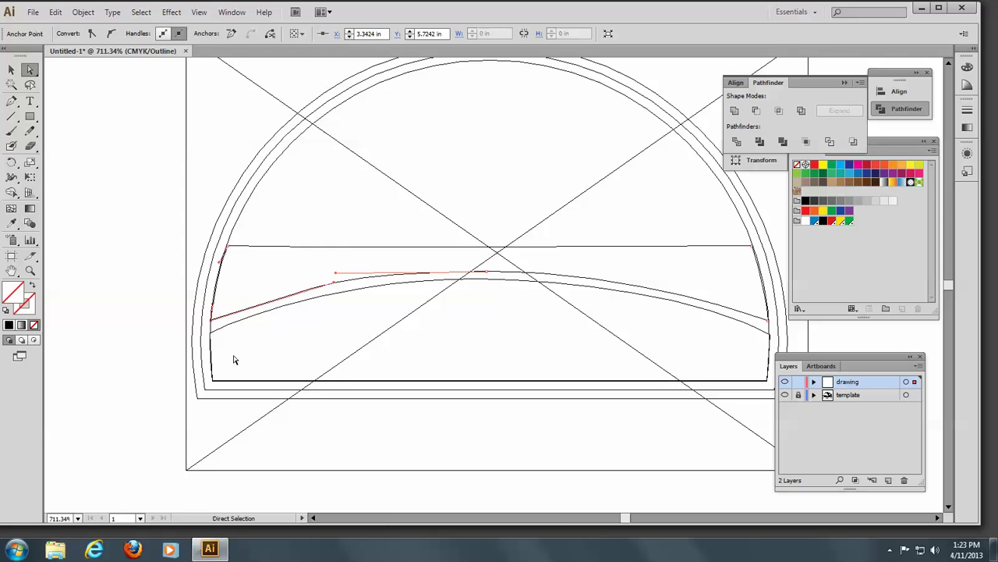
{"action": "key", "text": "Down"}
{"action": "left_click", "coordinate": [771, 326]}
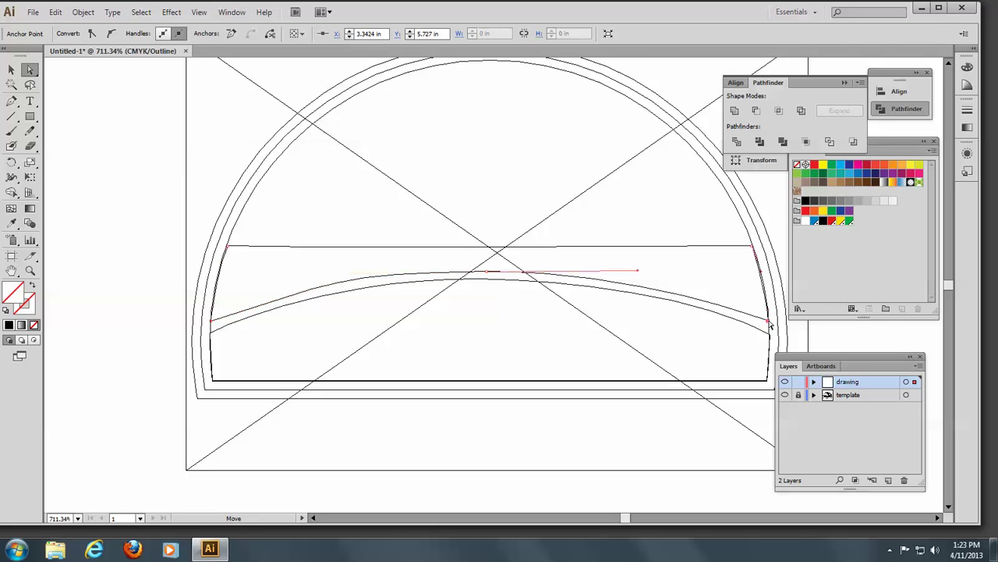
{"action": "left_click_drag", "start_coordinate": [770, 326], "coordinate": [772, 328]}
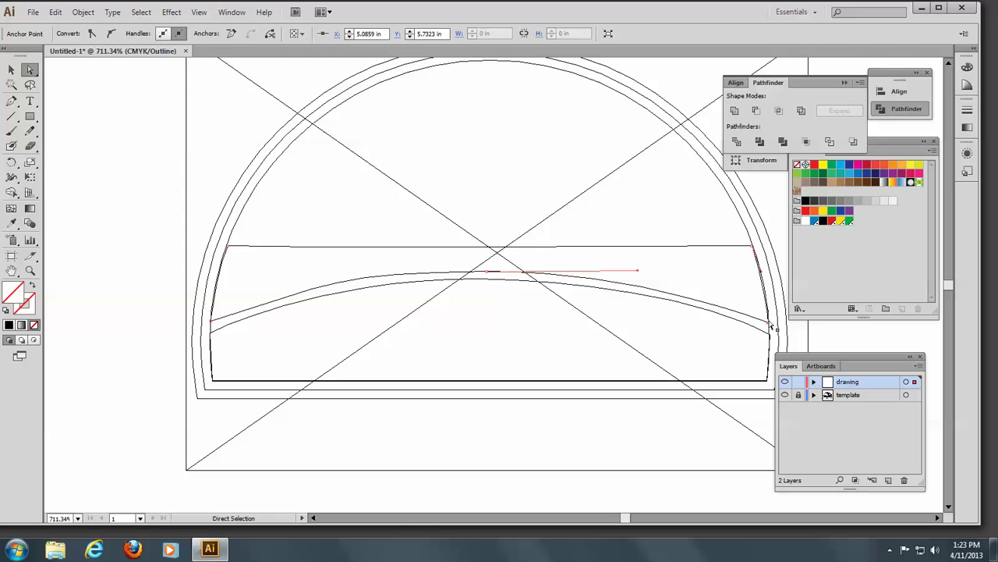
- Adjust the field band's right side curve and nudge its two top corner points outward onto the inner arch
{"action": "left_click", "coordinate": [763, 275]}
{"action": "left_click", "coordinate": [754, 248]}
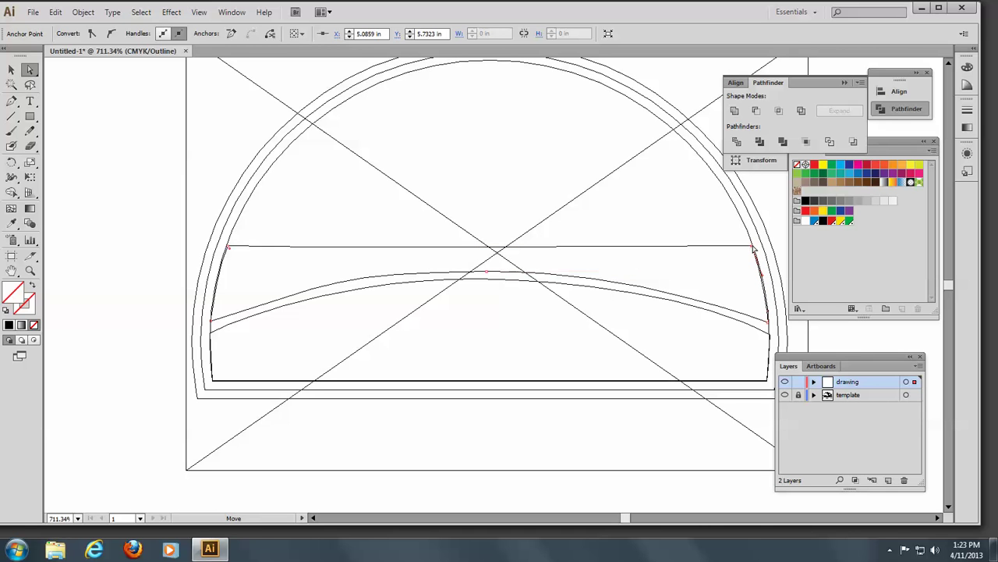
{"action": "key", "text": "Right"}
{"action": "left_click", "coordinate": [229, 246]}
{"action": "key", "text": "Left"}
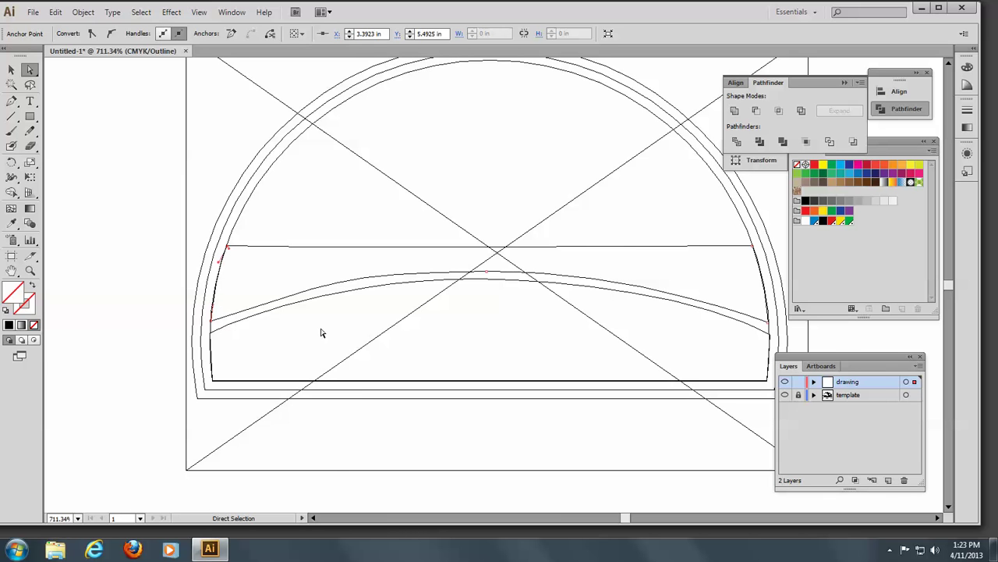
- Activate the Pen tool and switch from outline view back to preview so the template shows behind the paths
{"action": "scroll", "coordinate": [413, 97], "scroll_direction": "up", "scroll_amount": 1}
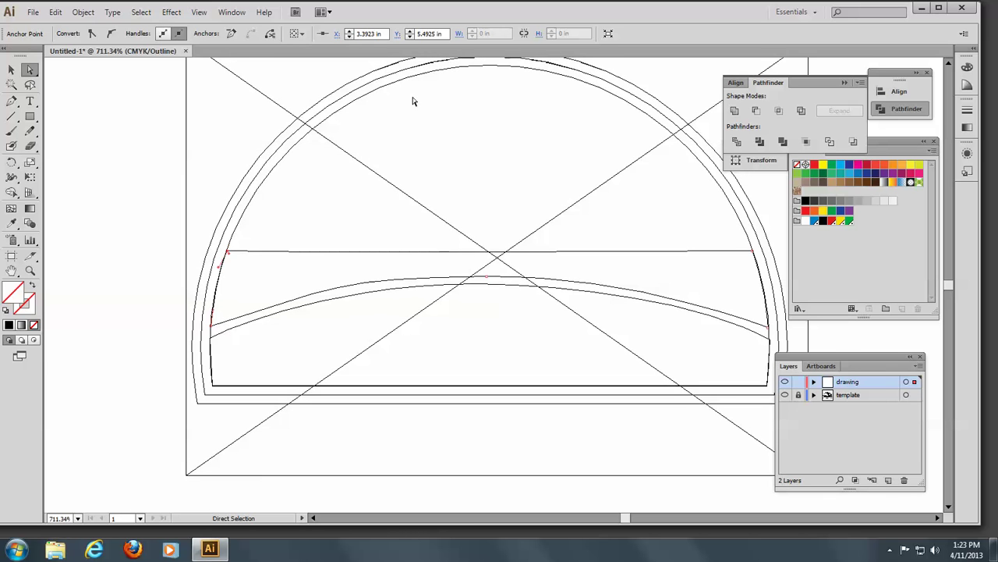
{"action": "left_click", "coordinate": [201, 15]}
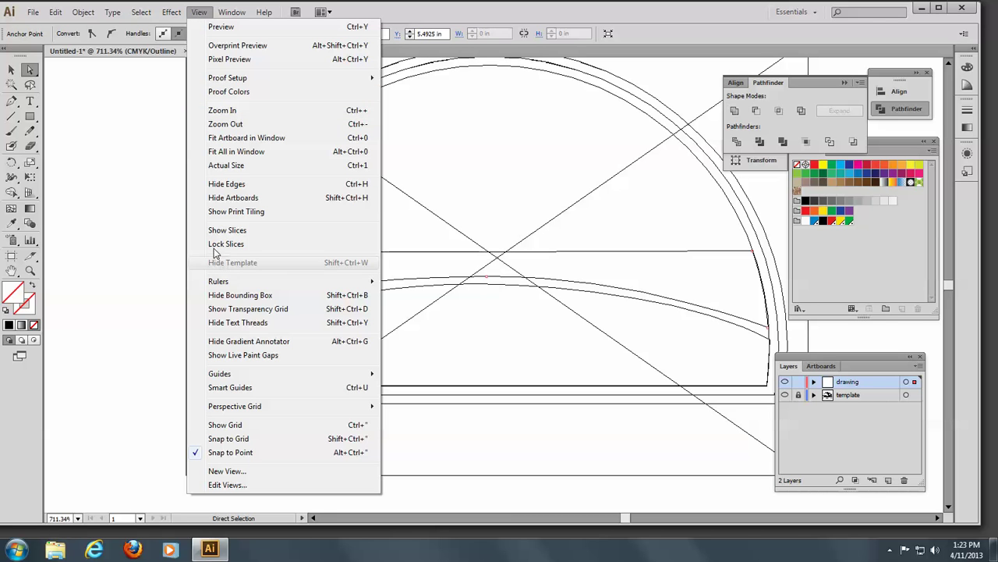
{"action": "left_click", "coordinate": [12, 103]}
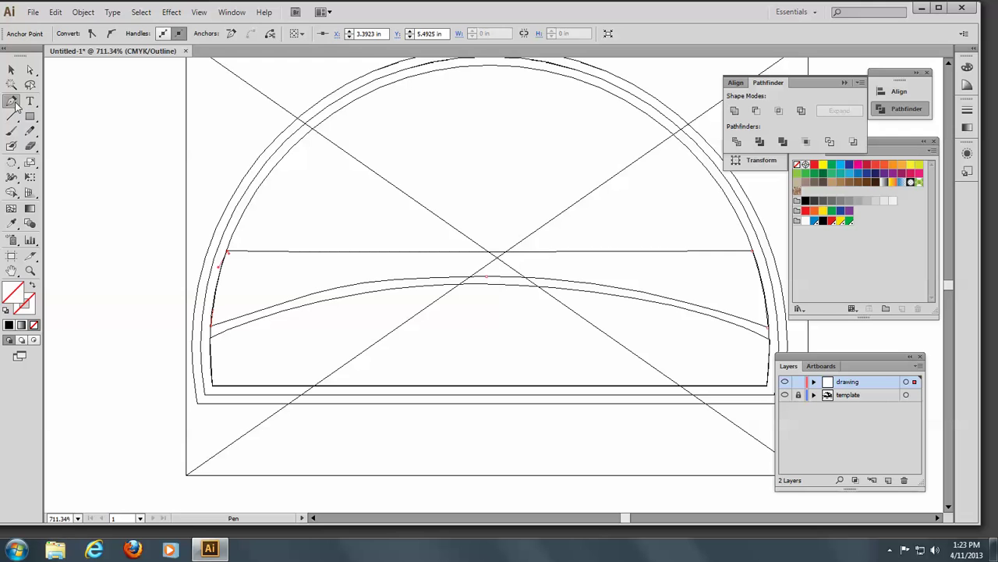
{"action": "left_click", "coordinate": [202, 15]}
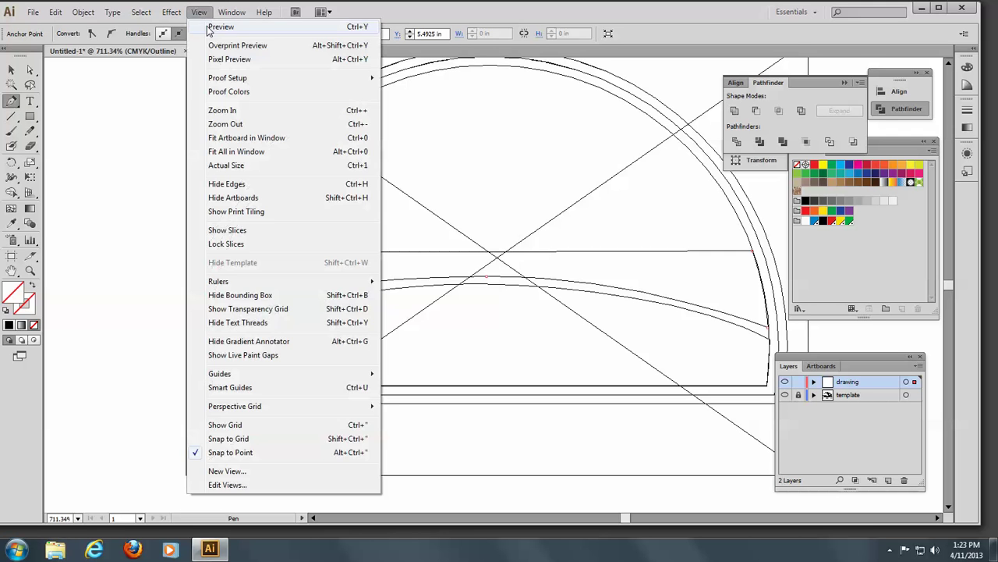
{"action": "left_click", "coordinate": [220, 27]}
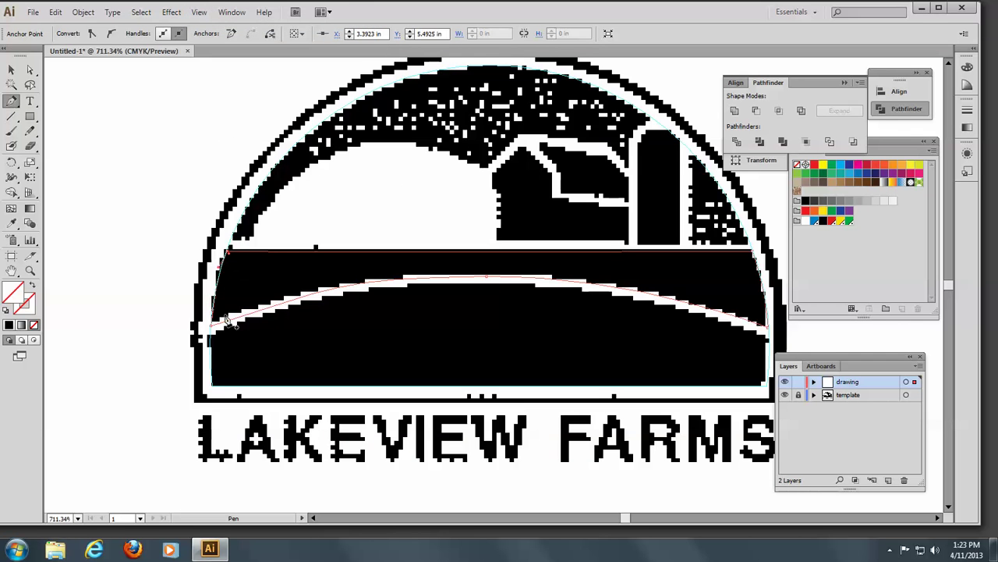